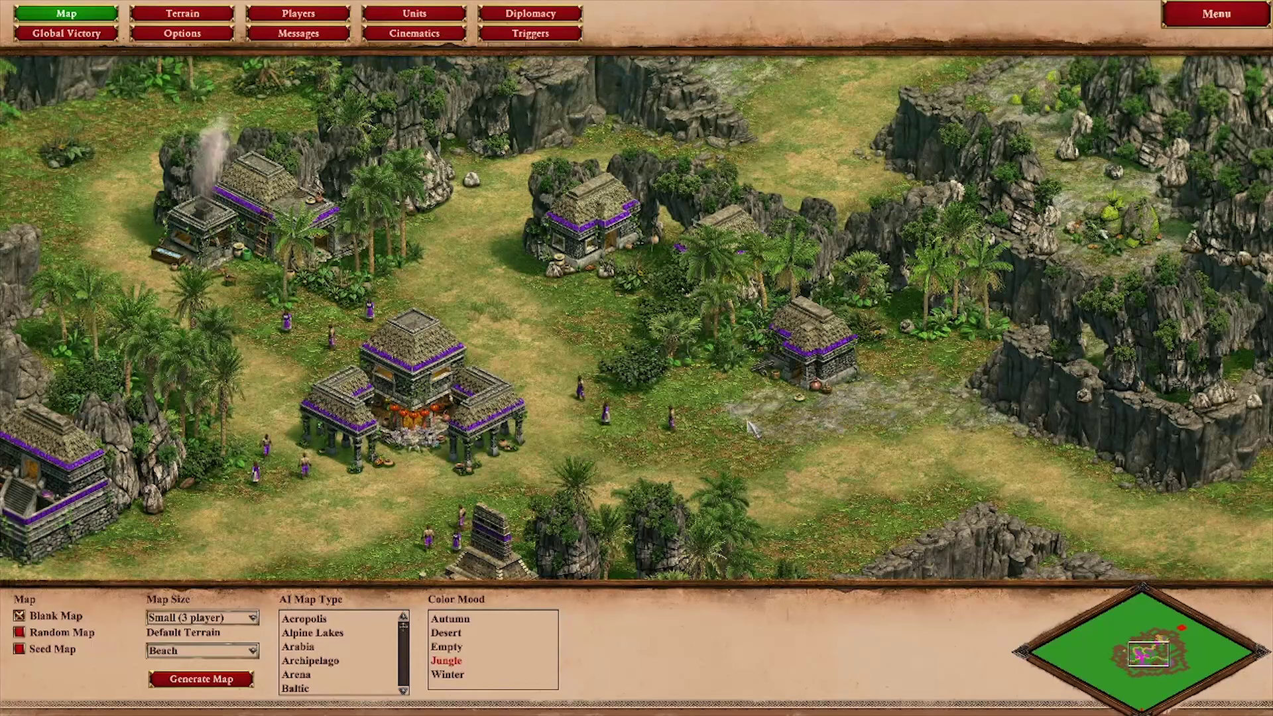
Step: Open the scenario's trigger editor and examine the Change Variable and Create Garrisoned Object effects of the "Variables etc" trigger
left_click(530, 34)
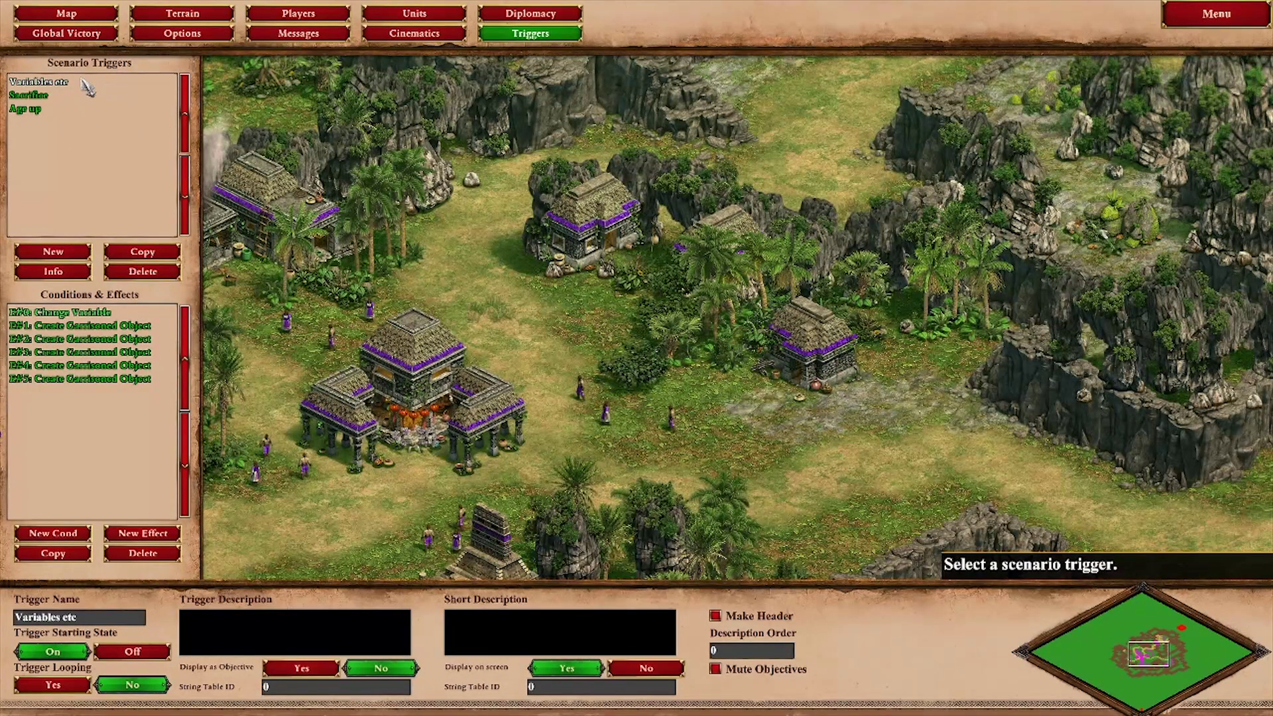
left_click(80, 312)
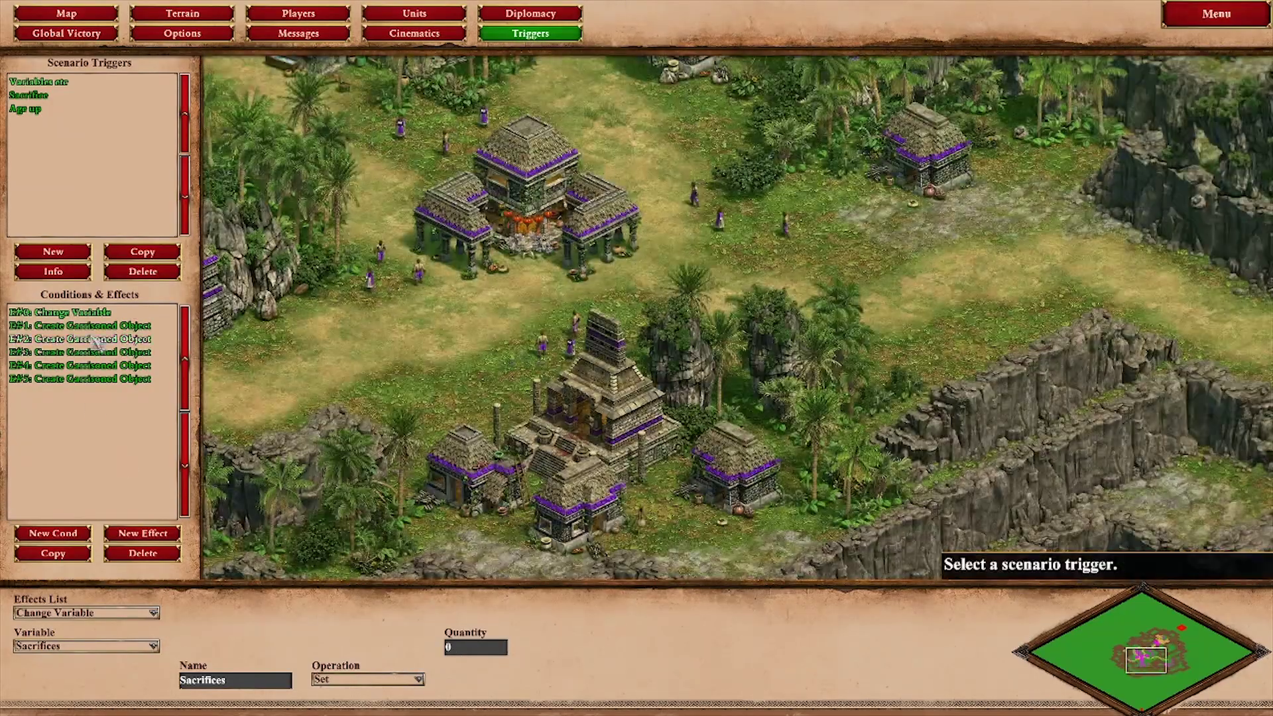
left_click(94, 329)
left_click(99, 351)
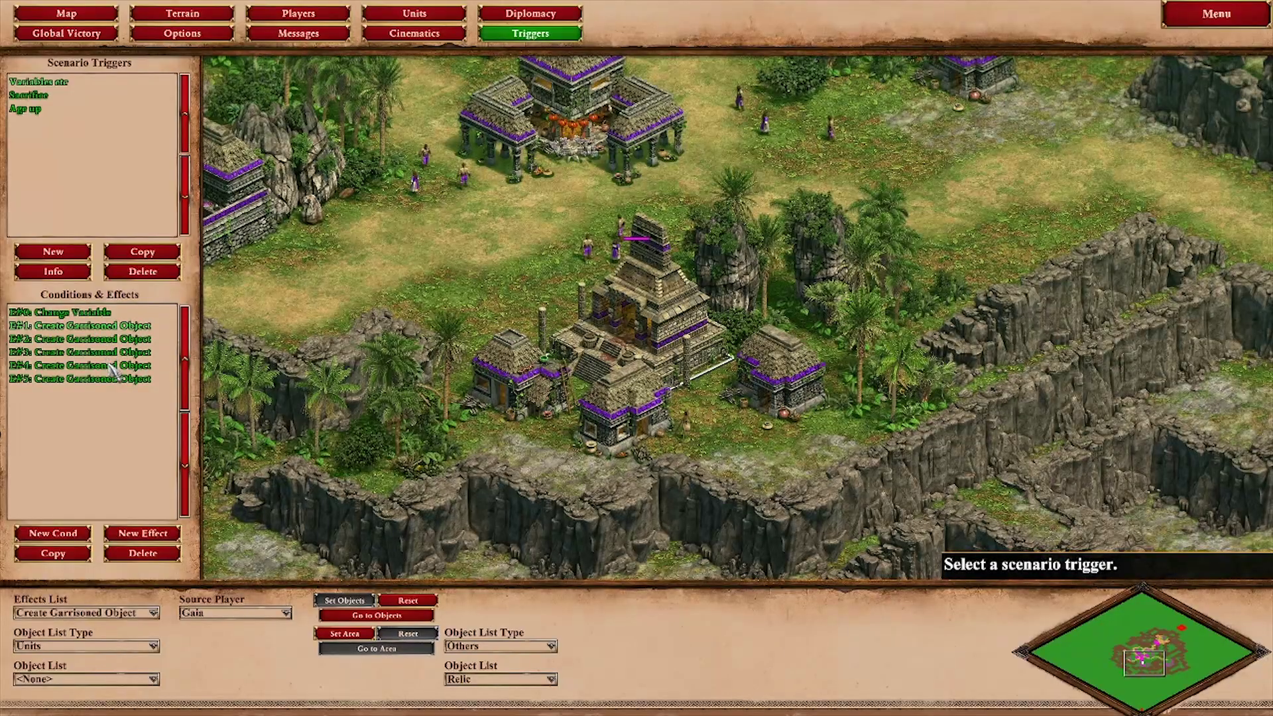
Step: Review the Sacrifice trigger's Change Variable, Teleport Object and Remove Object effects and their map areas
left_click(30, 95)
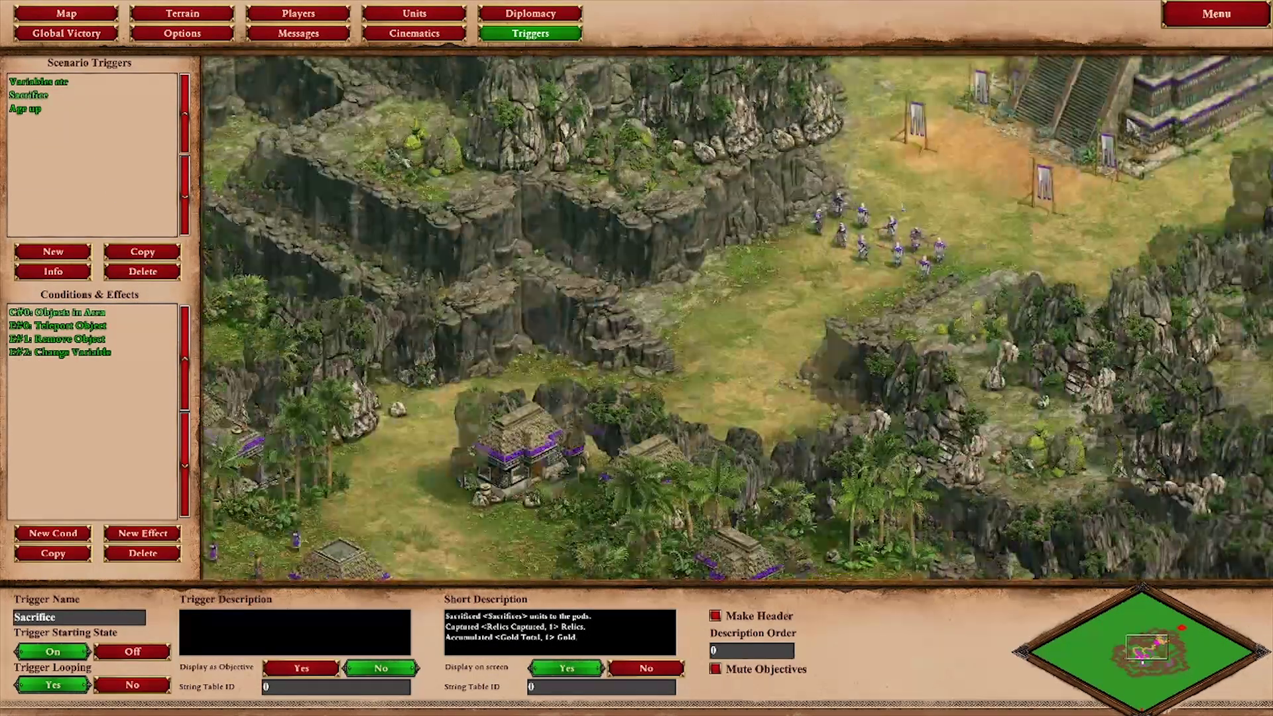
mouse_move(1269, 3)
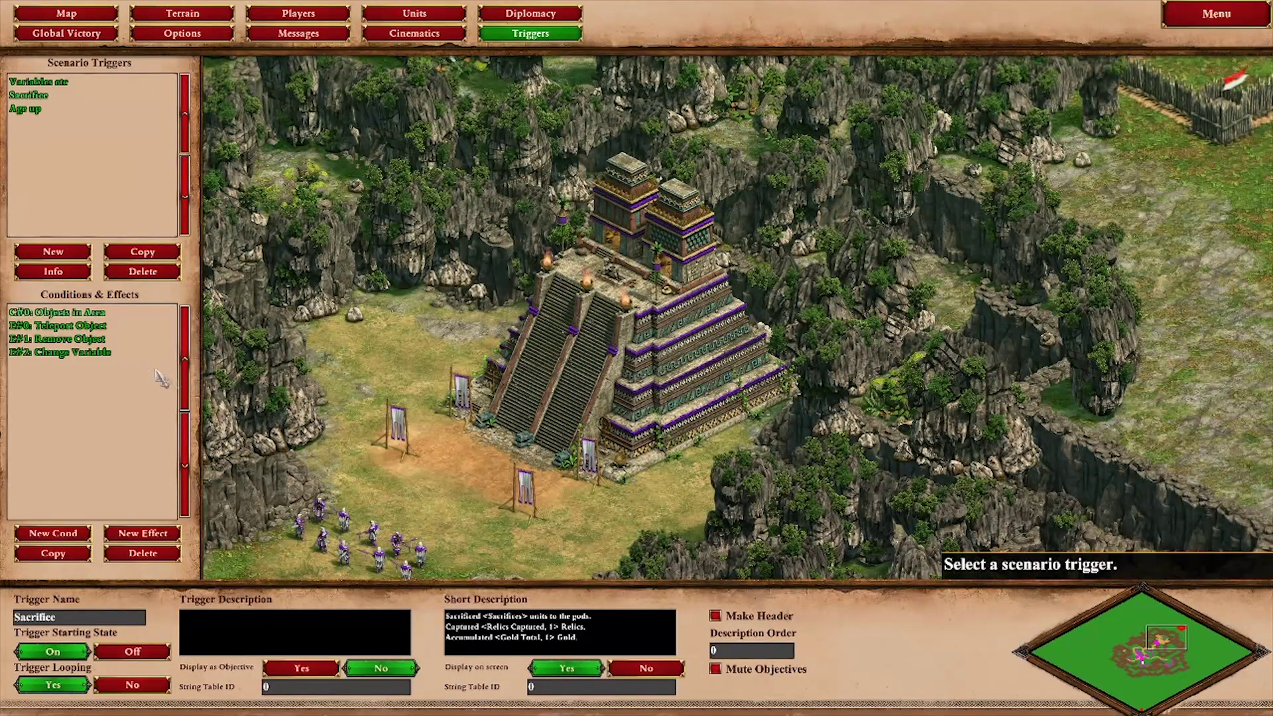
left_click(106, 352)
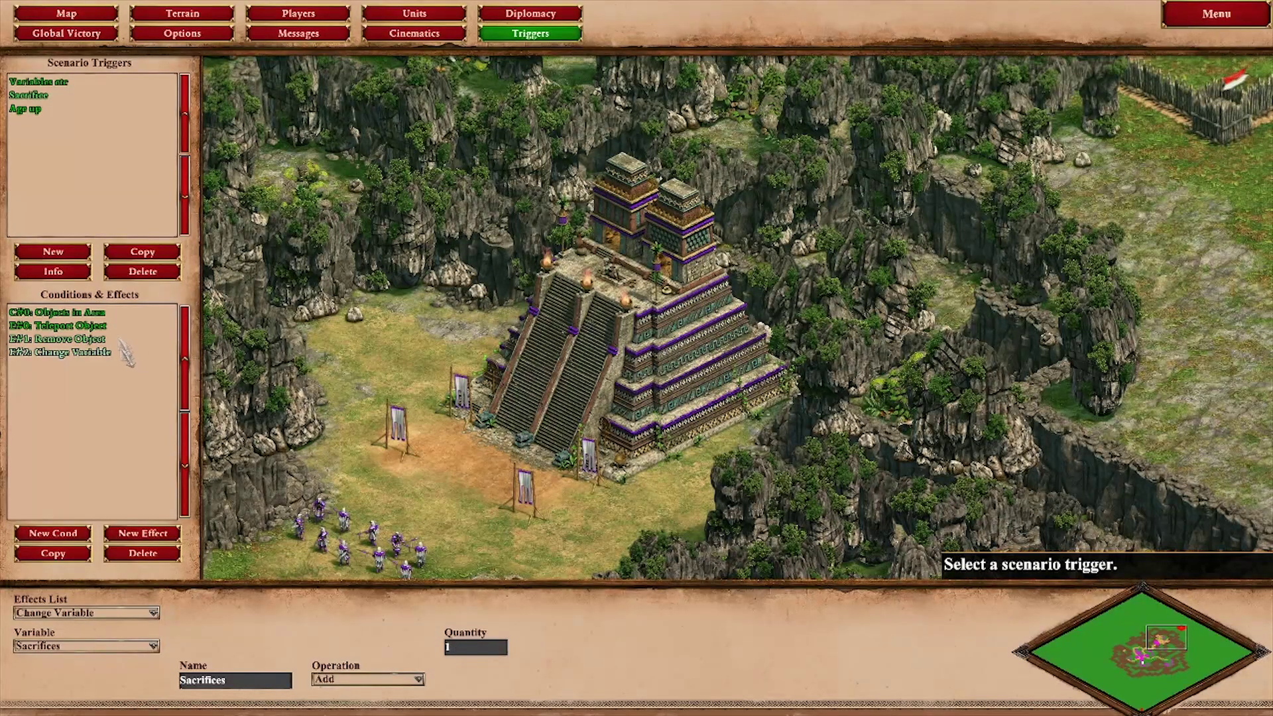
left_click(101, 326)
left_click(103, 339)
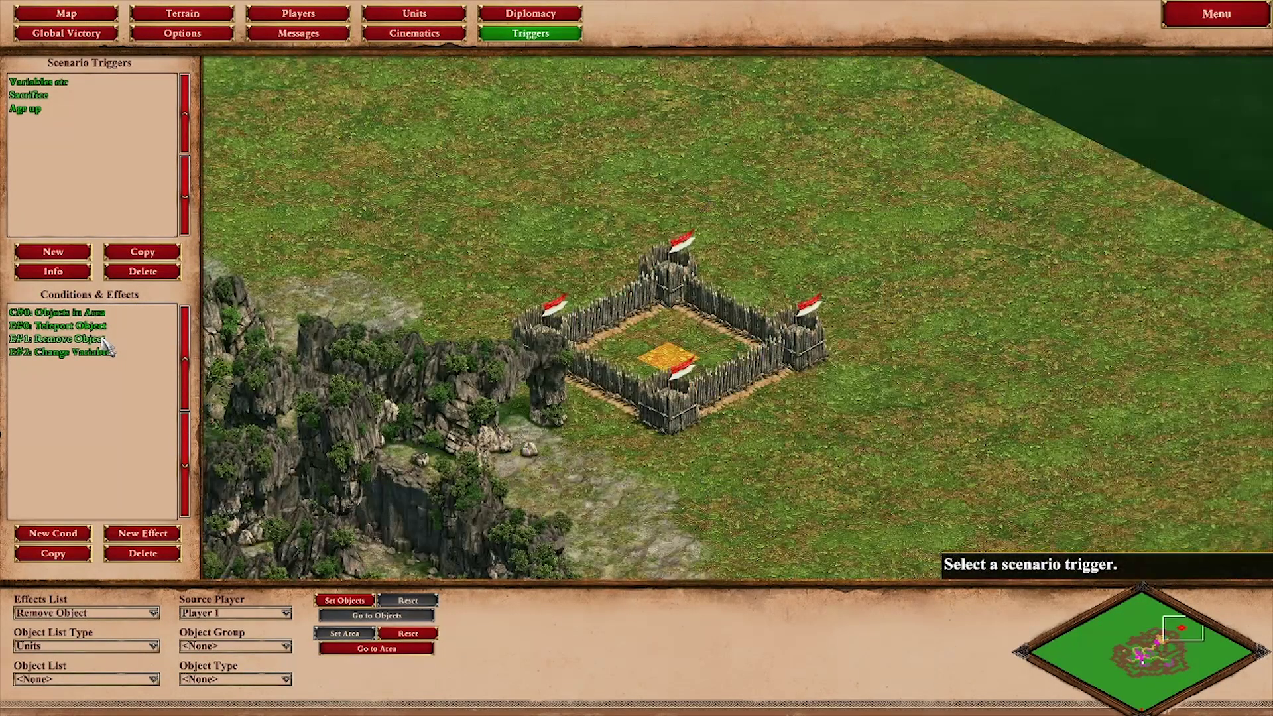
left_click(101, 326)
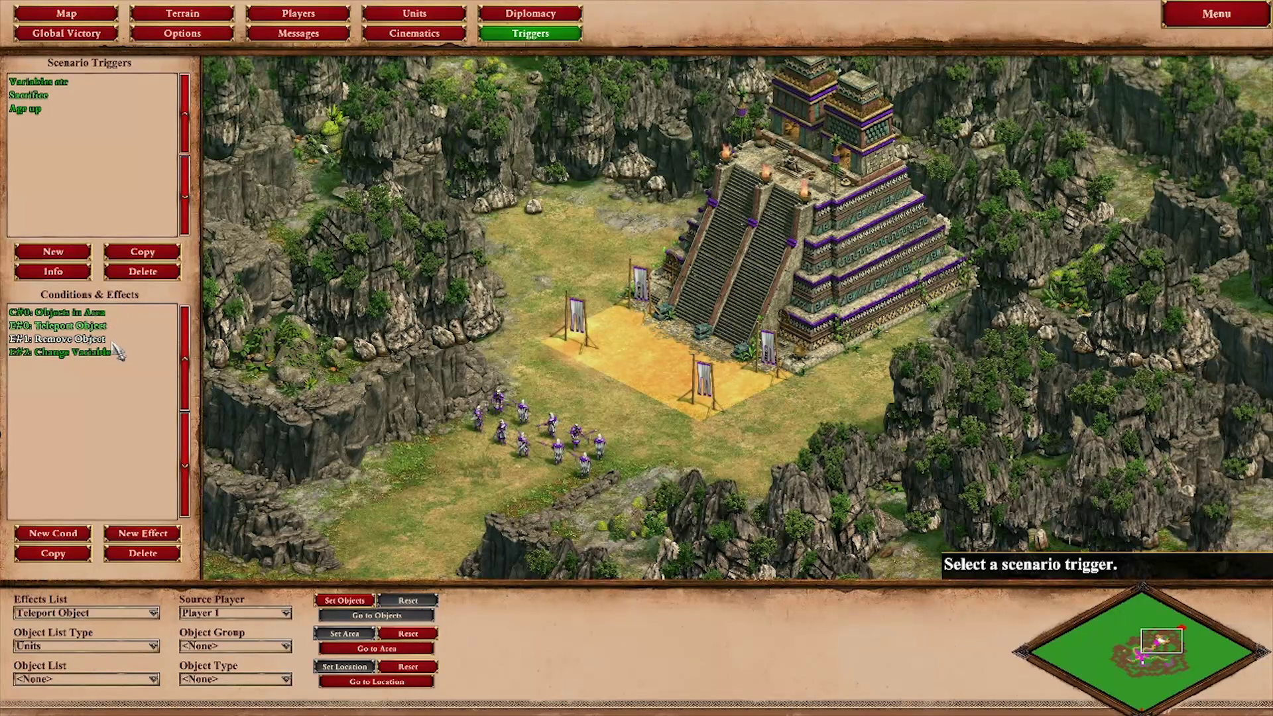
Step: Inspect the "Age up" trigger's Variable Value condition and its Research Technology and Display Instructions effects
left_click(54, 114)
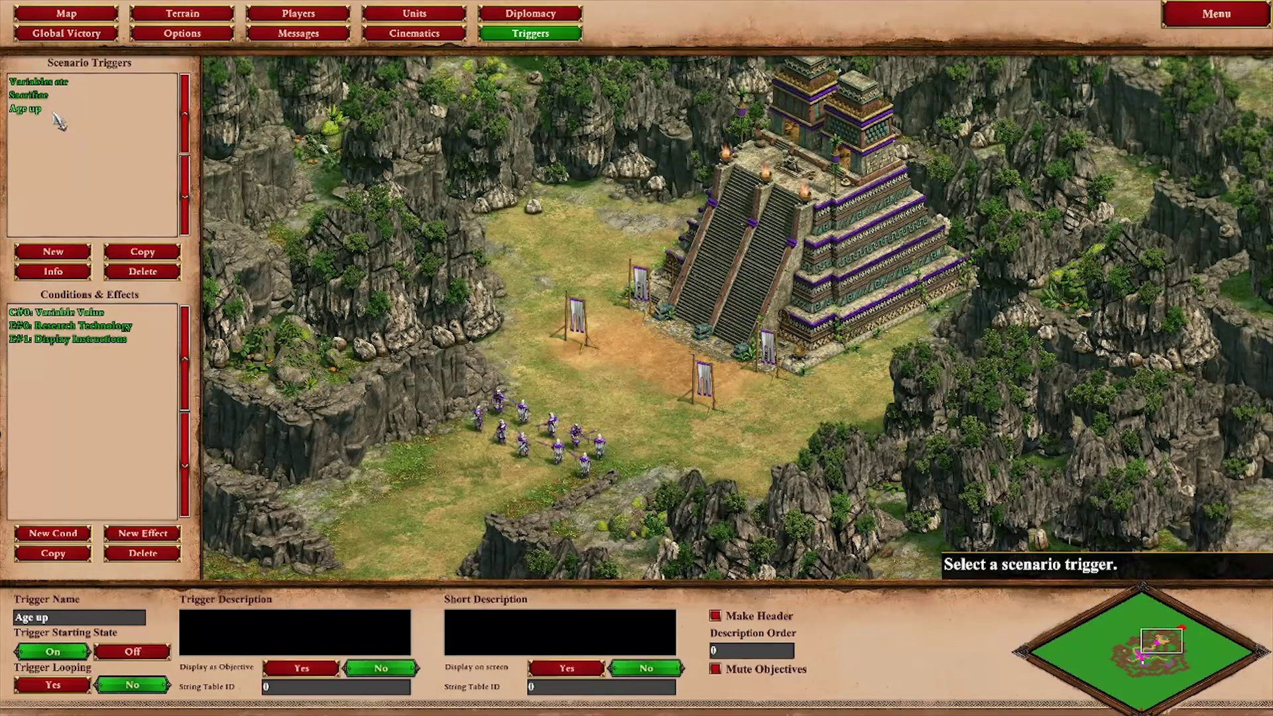
left_click(115, 314)
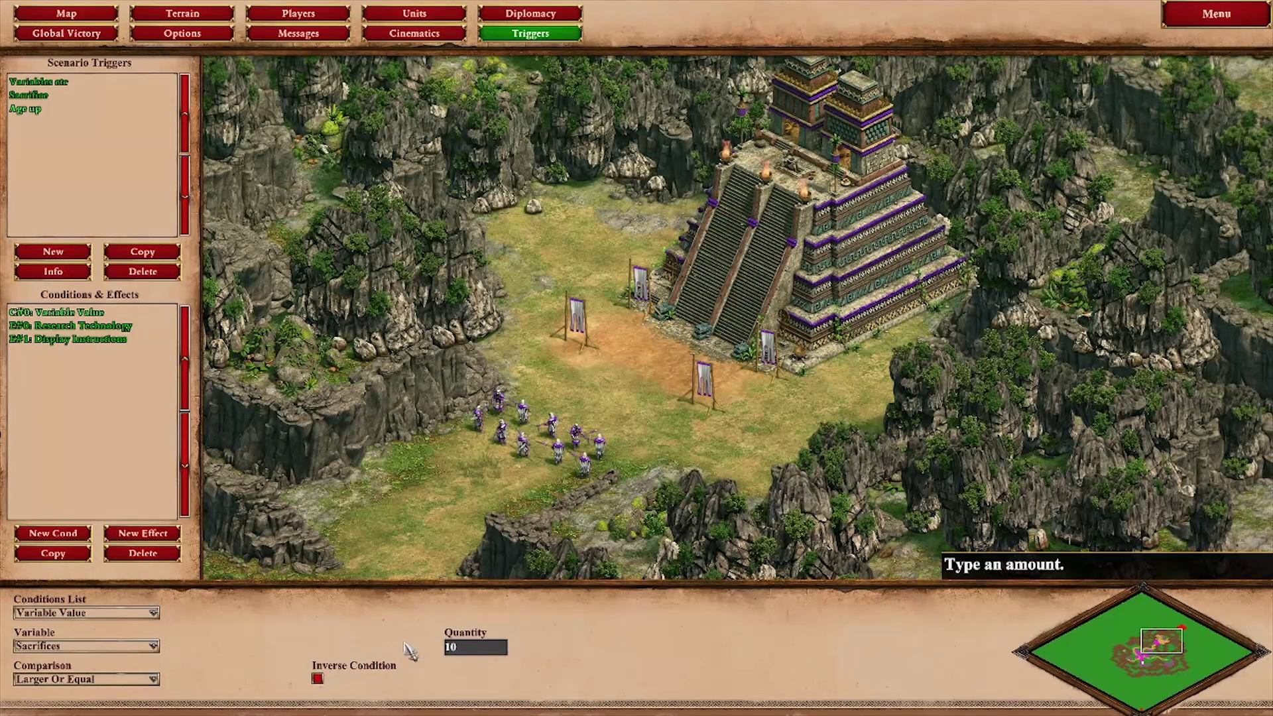
left_click(83, 328)
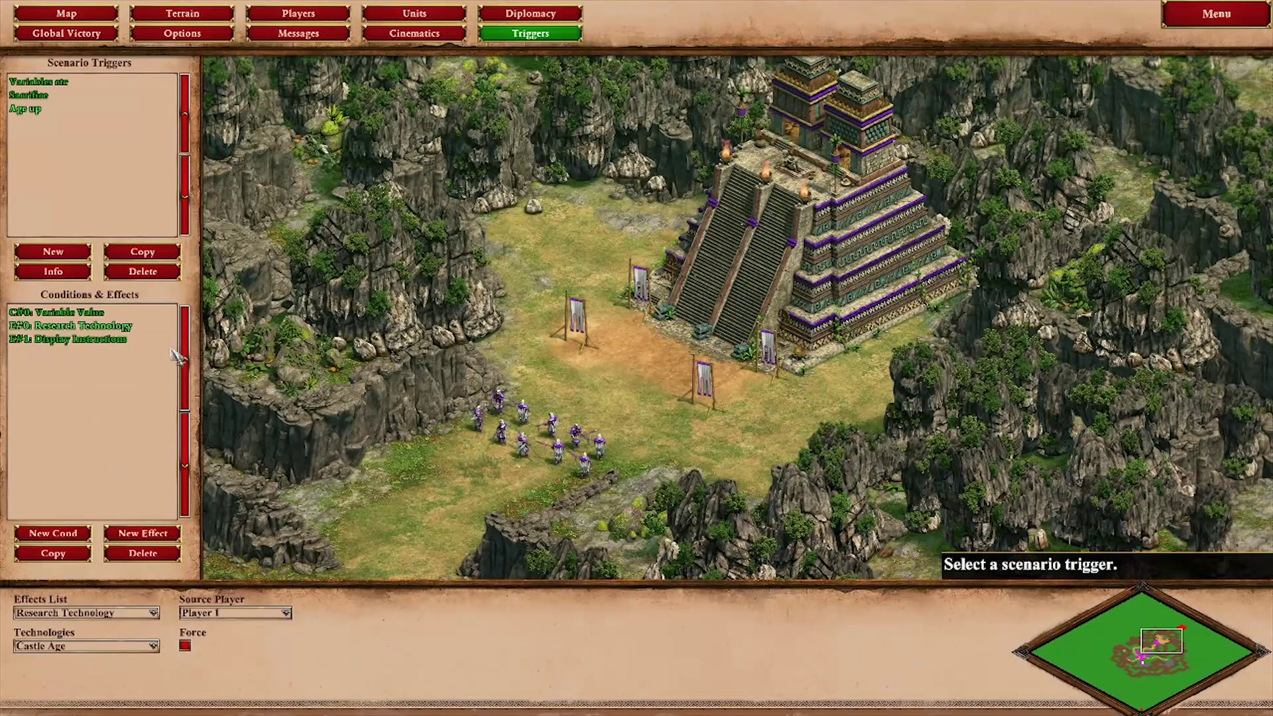
left_click(100, 339)
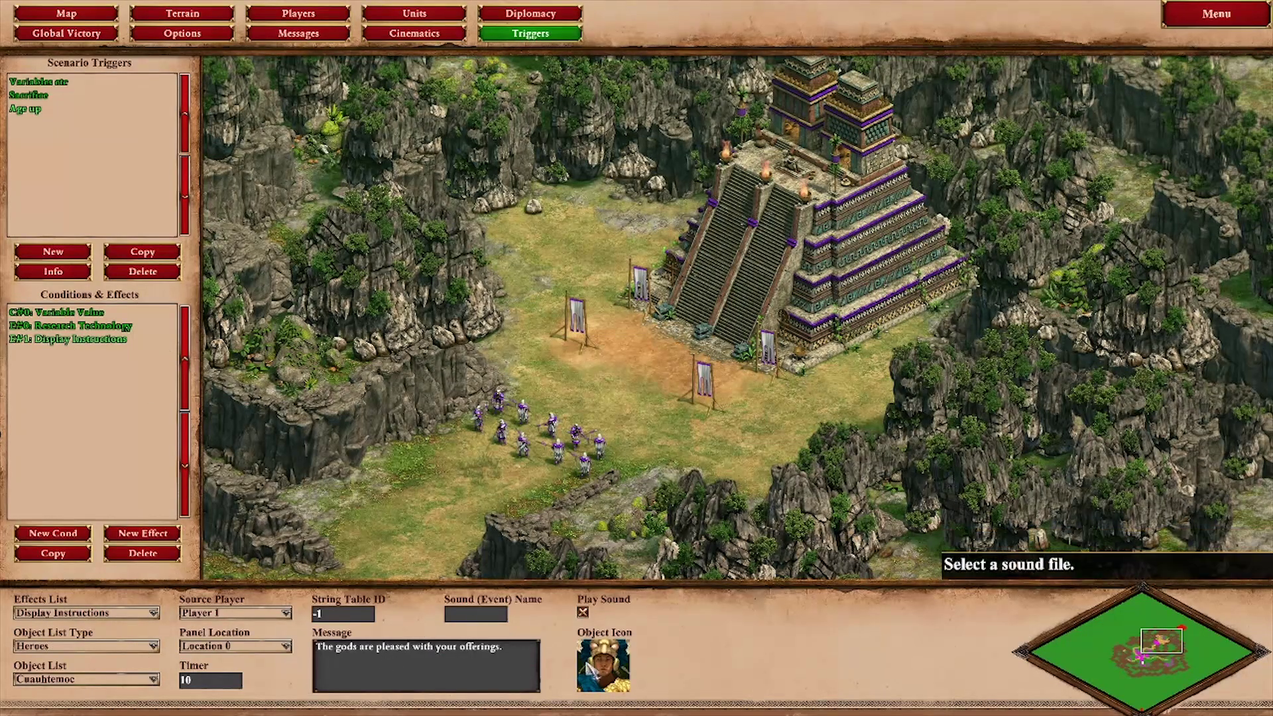
Step: Return to the Sacrifice trigger and examine the first line of its short description
left_click(57, 97)
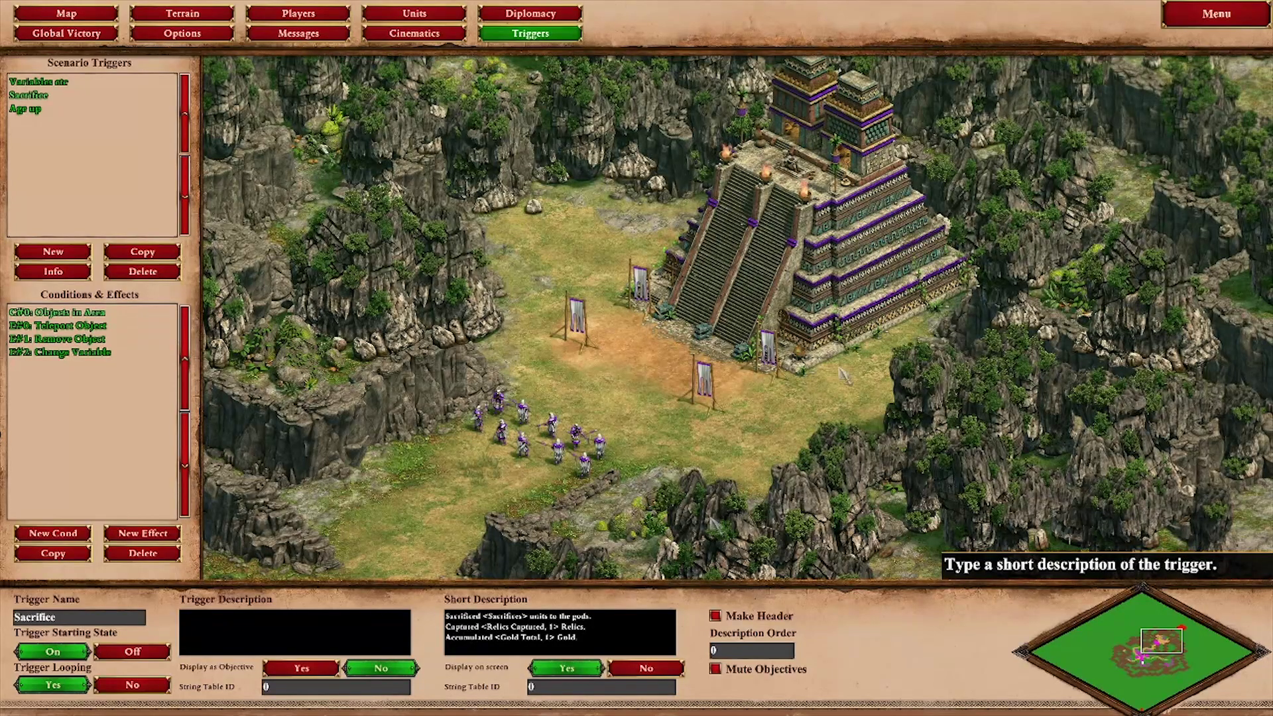
mouse_move(1271, 73)
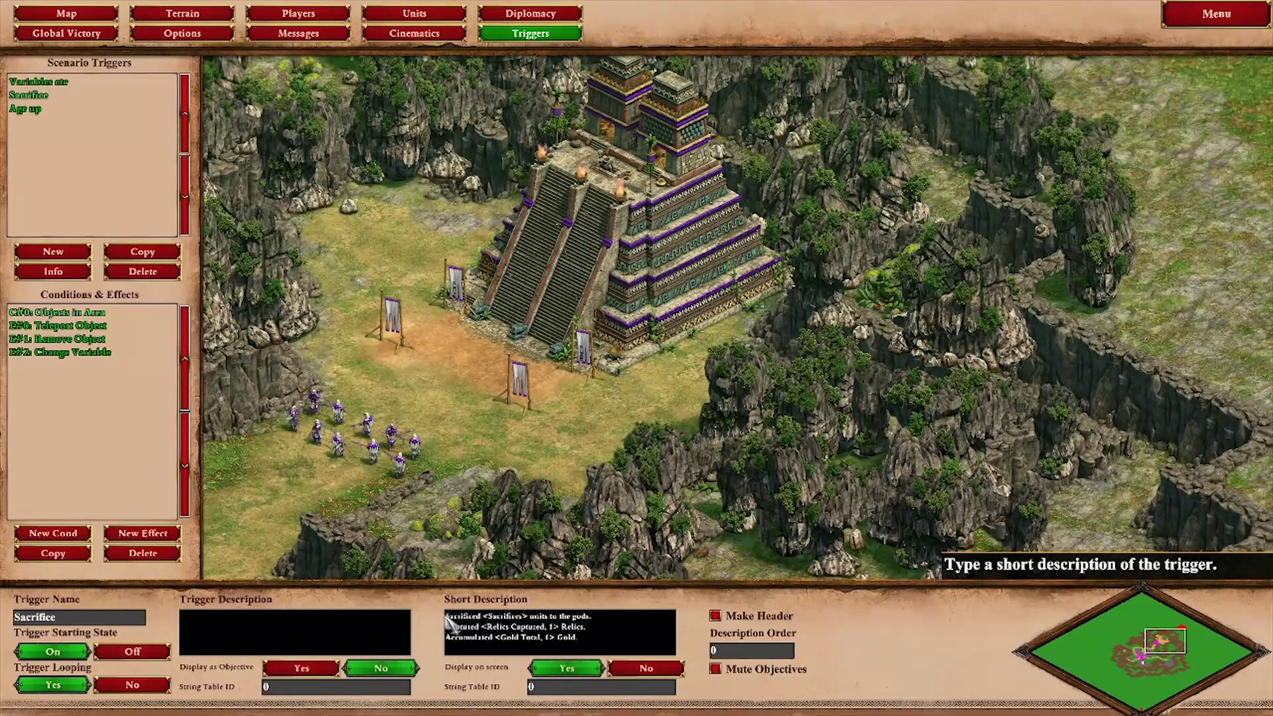
left_click_drag(446, 617, 595, 623)
left_click(596, 626)
left_click(485, 616)
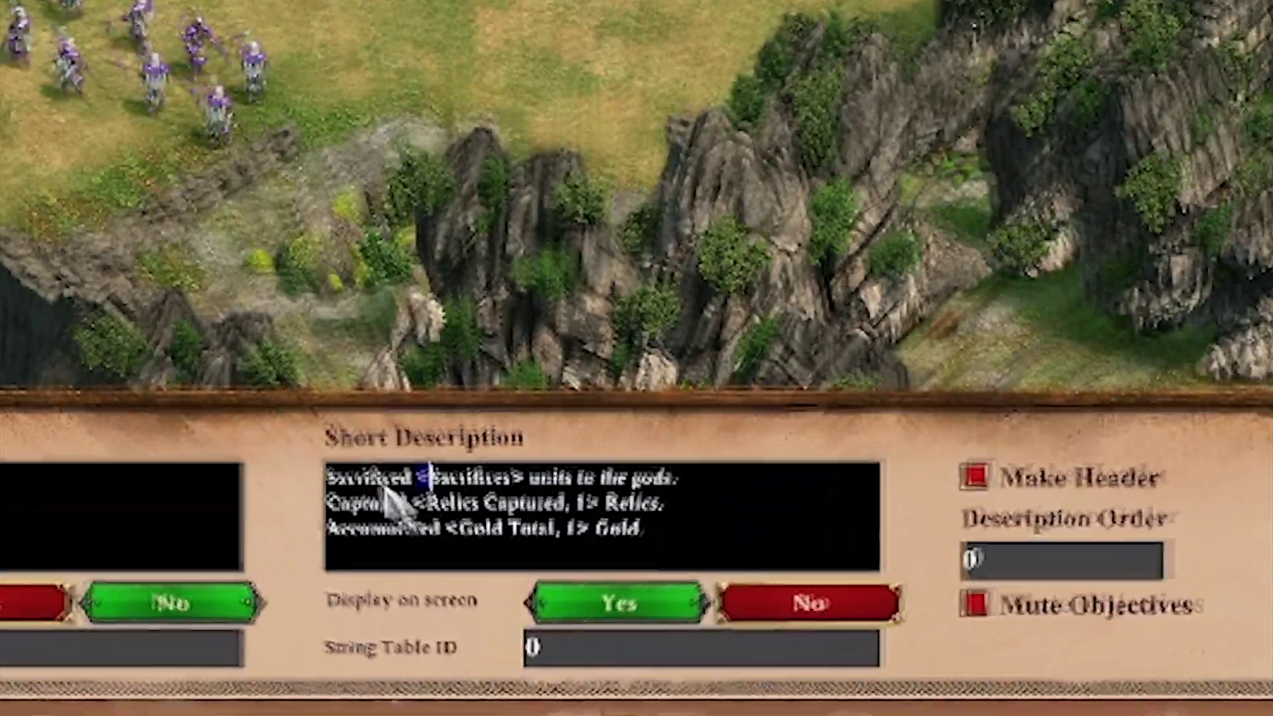
left_click(468, 618)
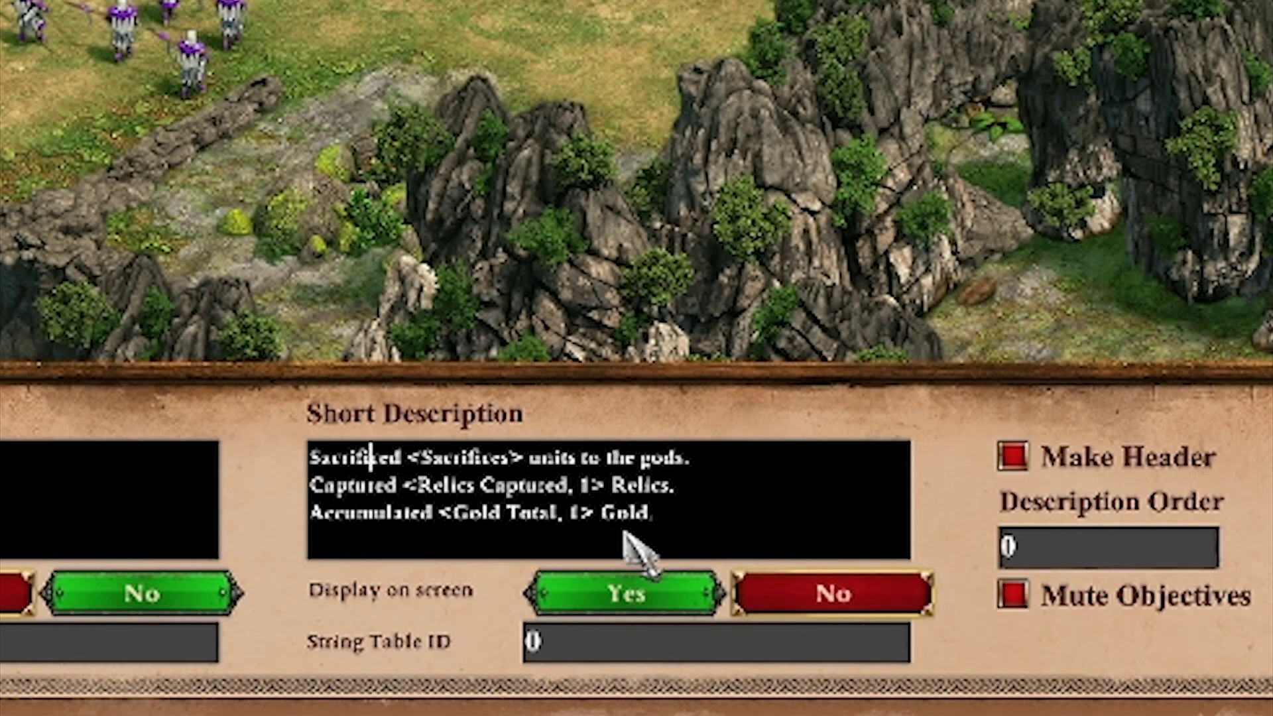
Step: Examine how the <Sacrifices> variable is enclosed in angle brackets in the short description
left_click(502, 458)
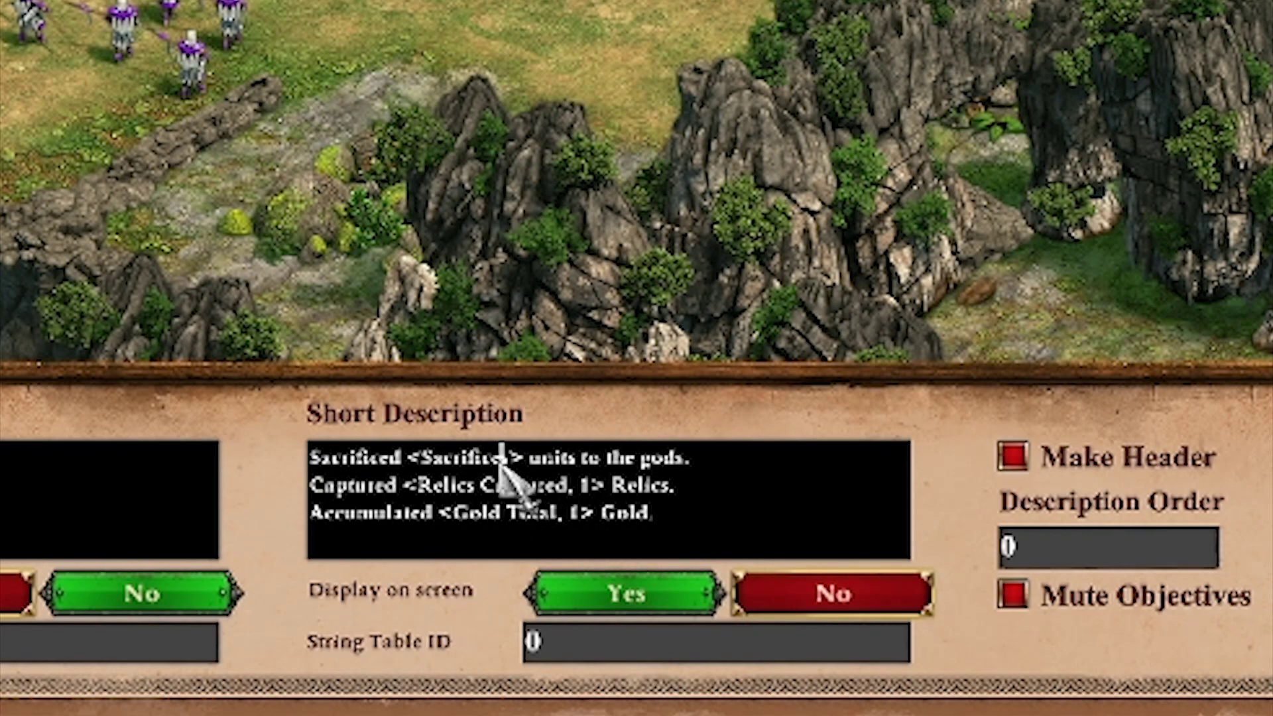
left_click_drag(422, 461, 405, 458)
double_click(460, 458)
left_click(535, 464)
left_click_drag(524, 458, 577, 464)
left_click(527, 458)
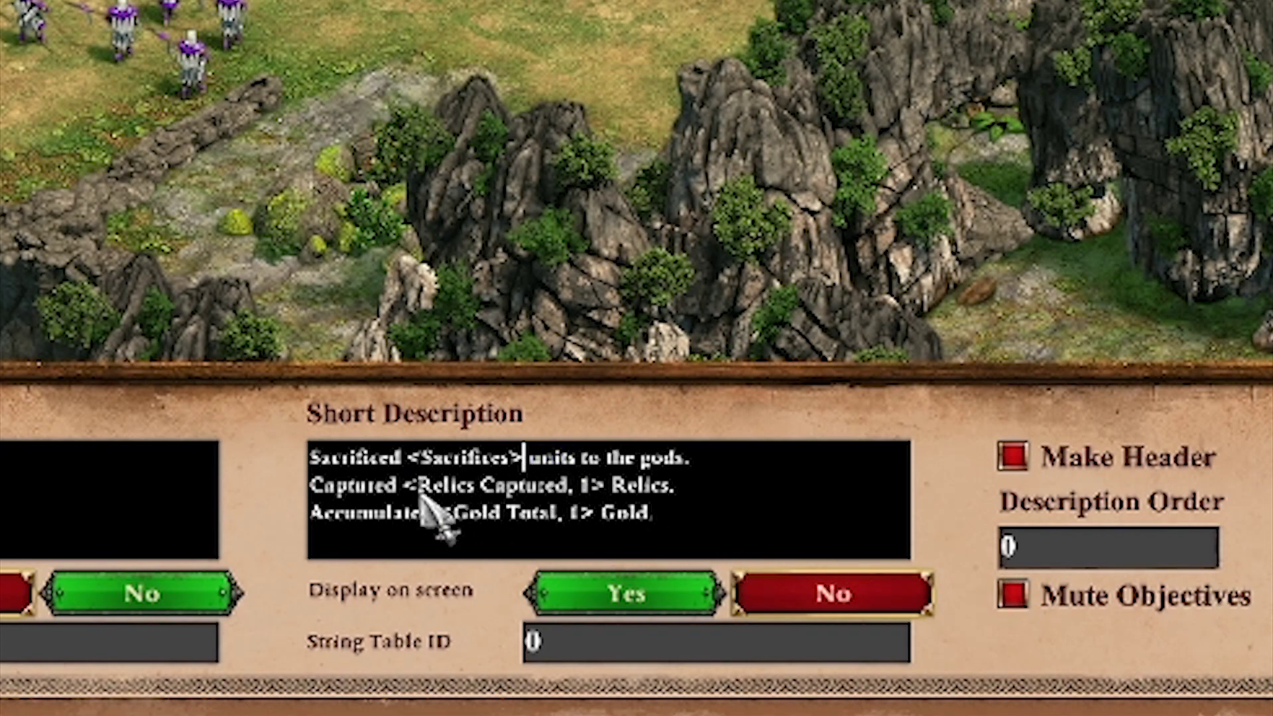
Step: Examine the brackets, resource name, comma and player number in the <Relics Captured, 1> and <Gold Total, 1> tags
left_click_drag(403, 488, 421, 491)
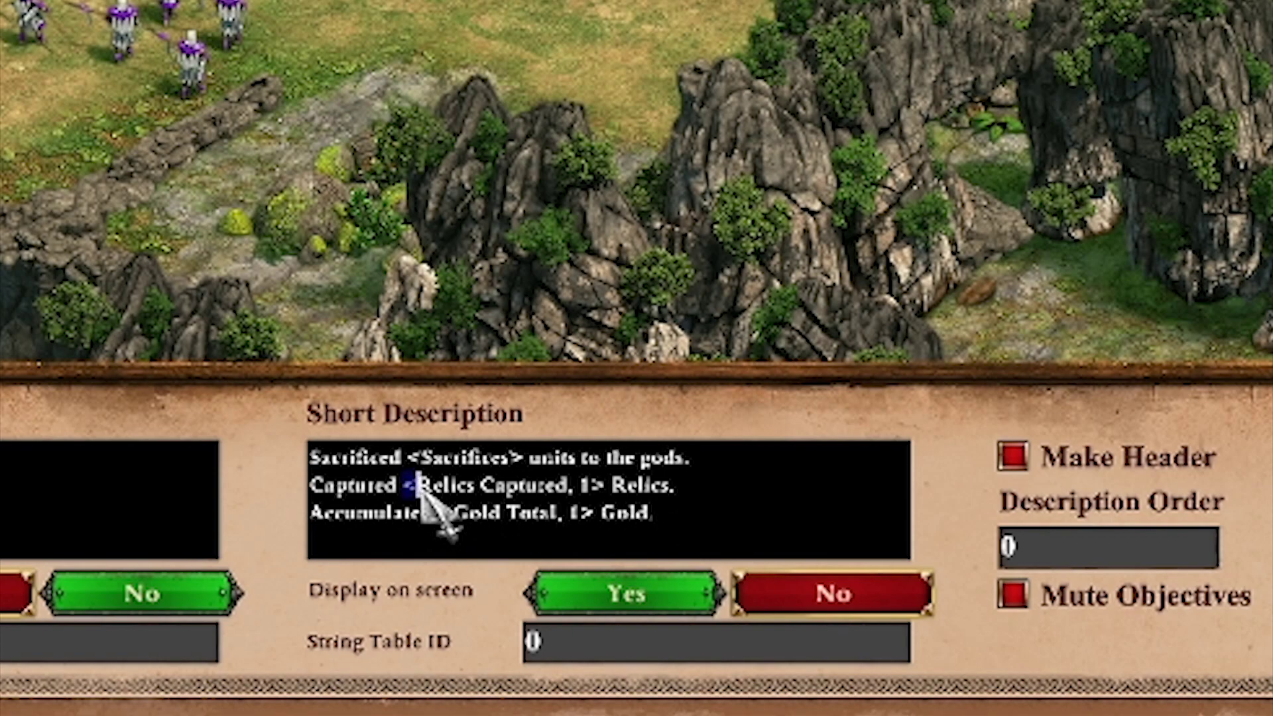
left_click_drag(602, 487, 592, 493)
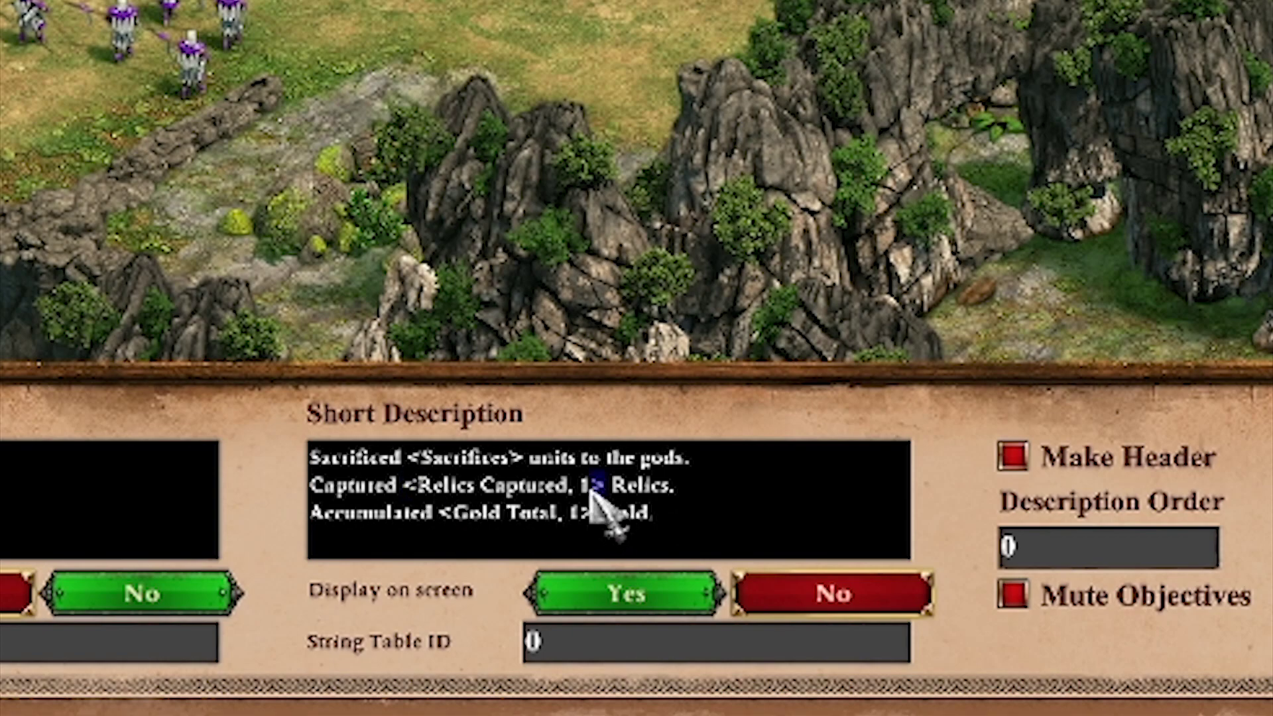
left_click_drag(427, 484, 566, 496)
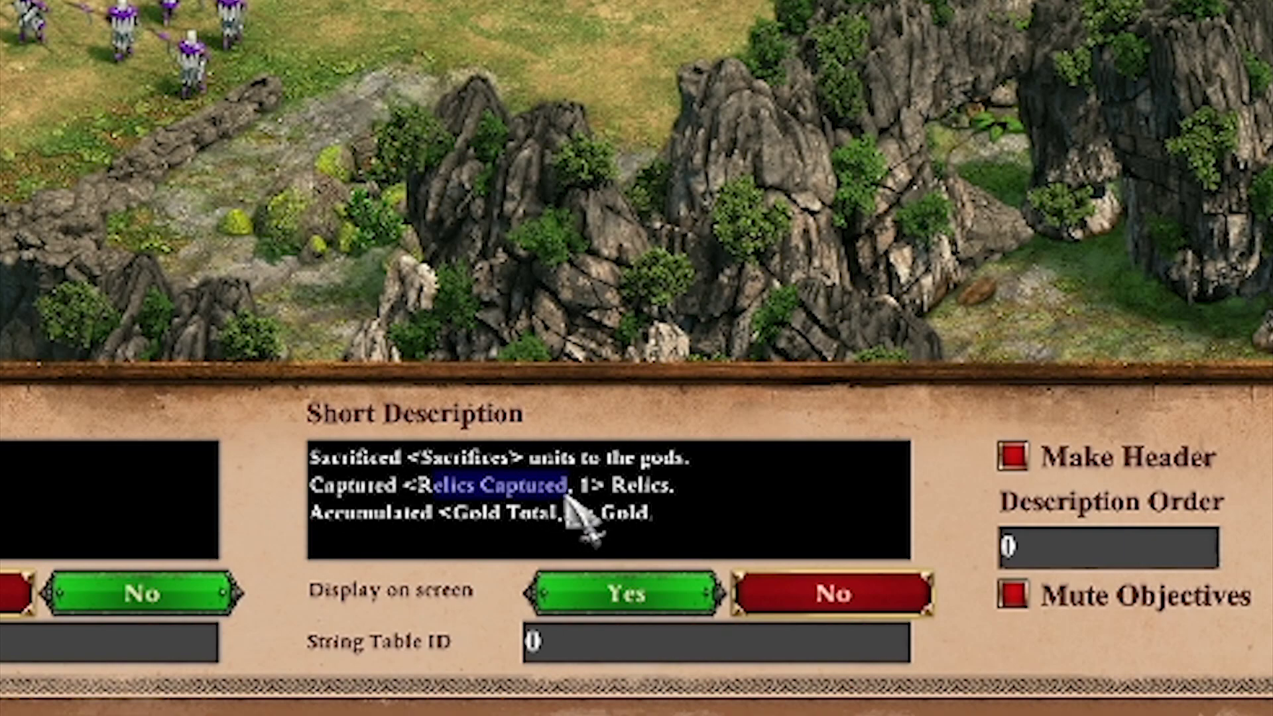
left_click(574, 494)
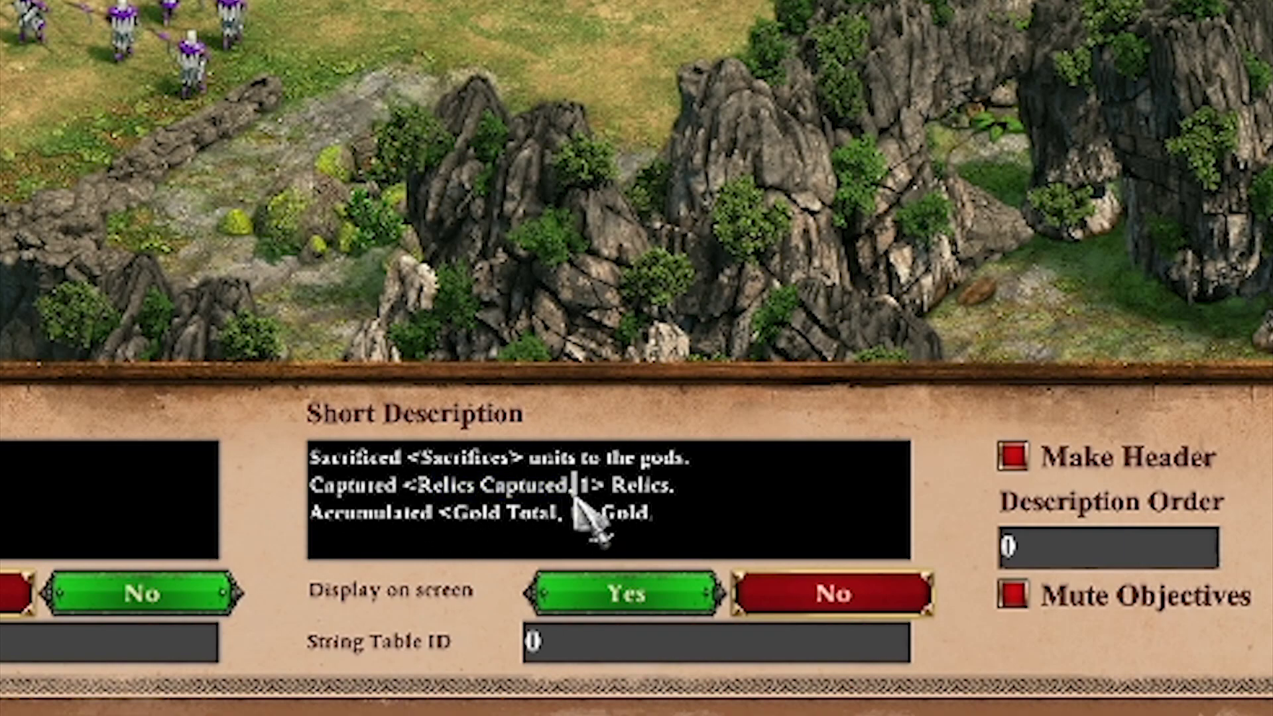
key("shift+Right")
left_click(585, 490)
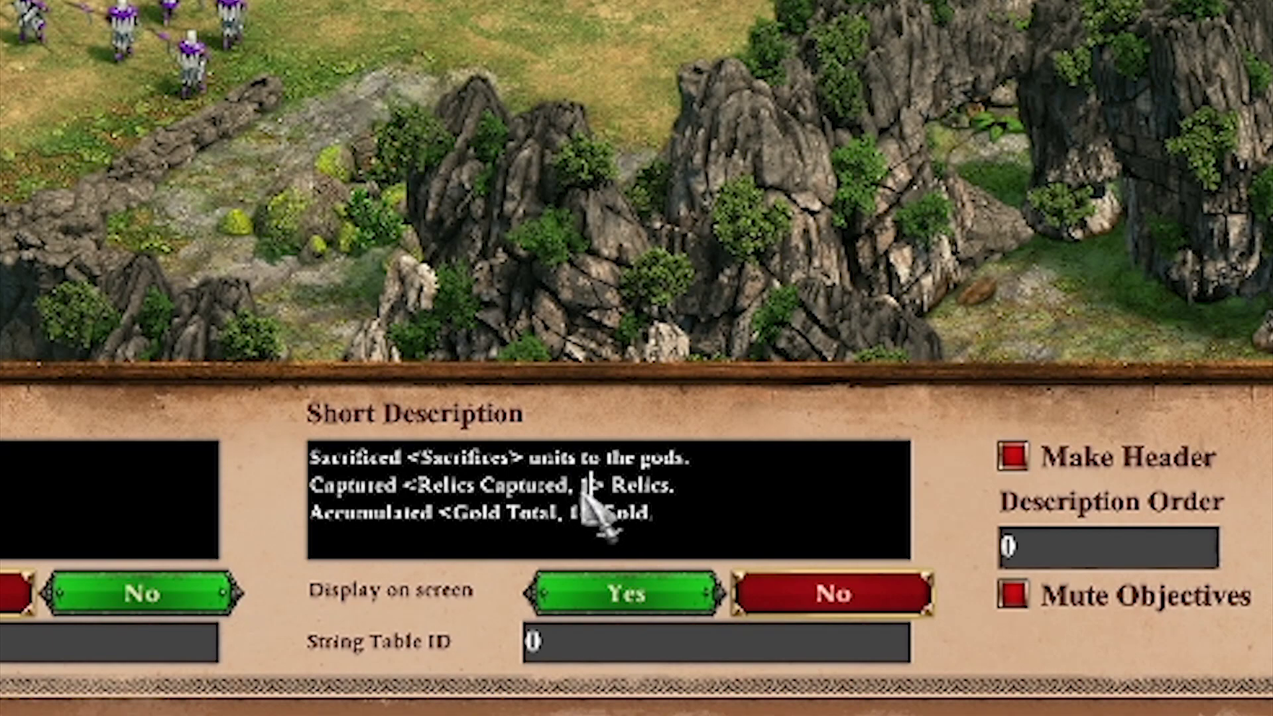
left_click(574, 521)
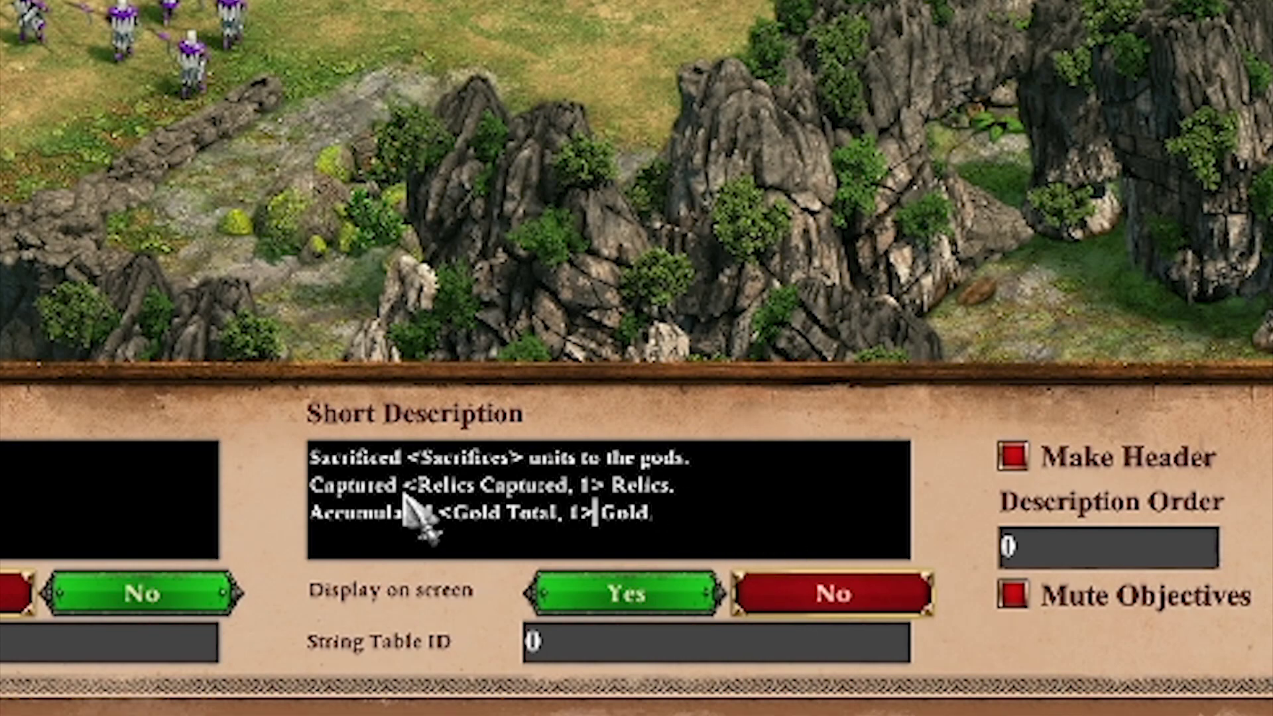
left_click_drag(419, 489, 561, 489)
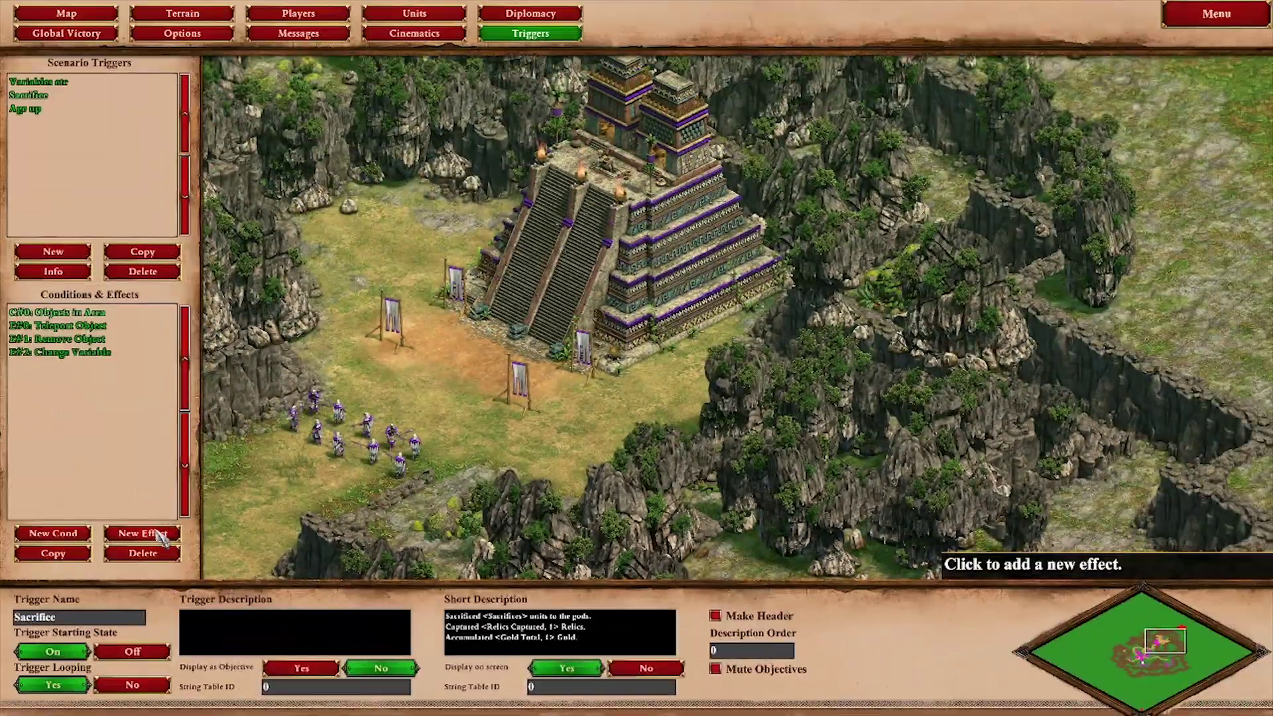
Step: Add a Modify Resource effect to the Sacrifice trigger
left_click(158, 534)
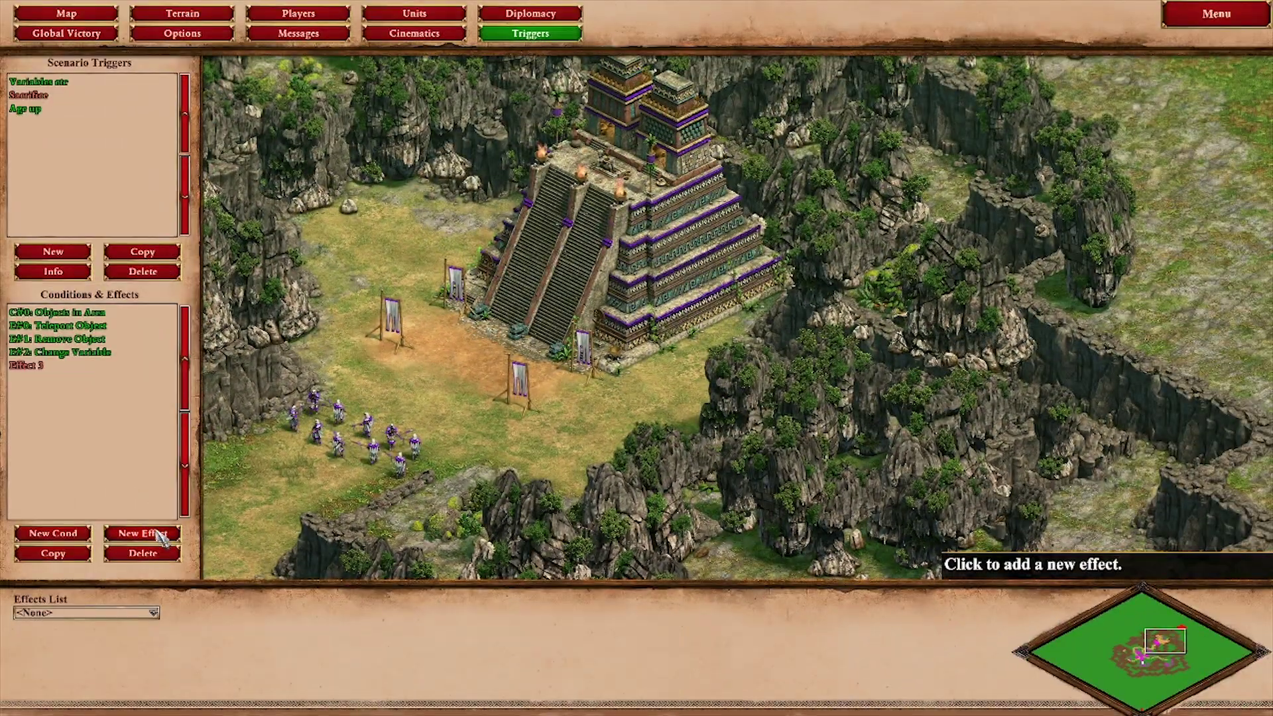
left_click(124, 614)
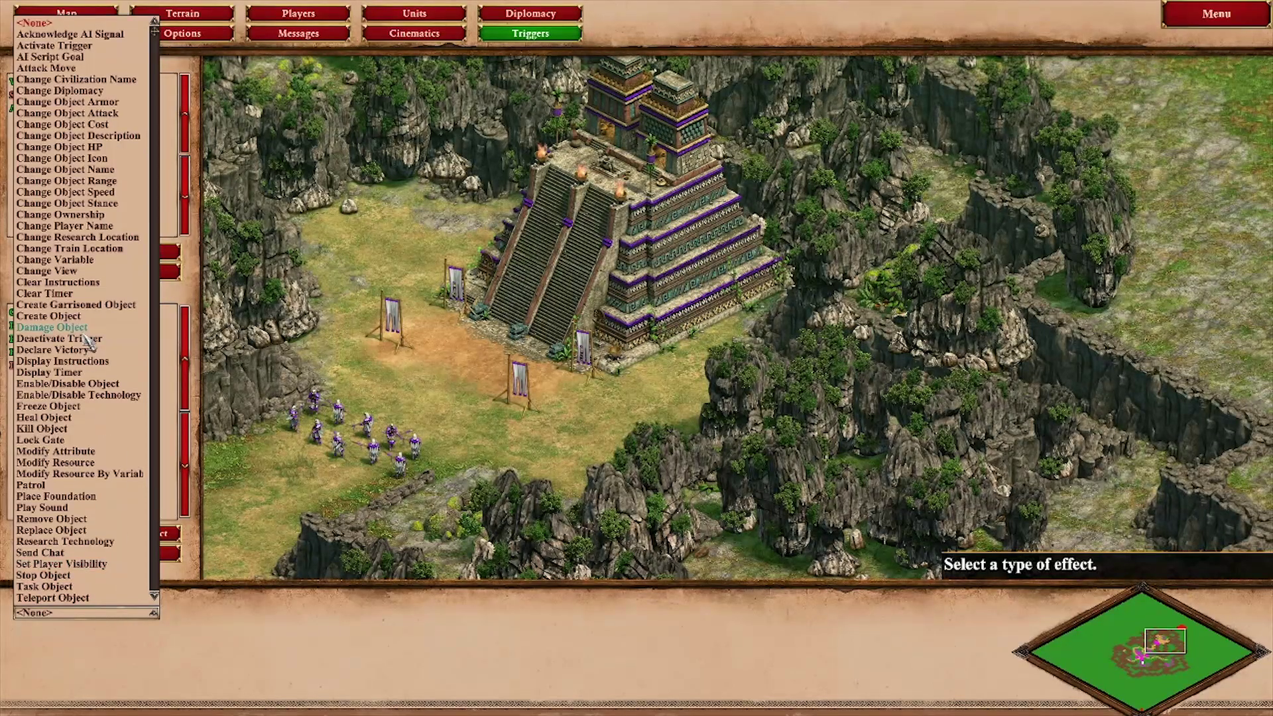
left_click(98, 463)
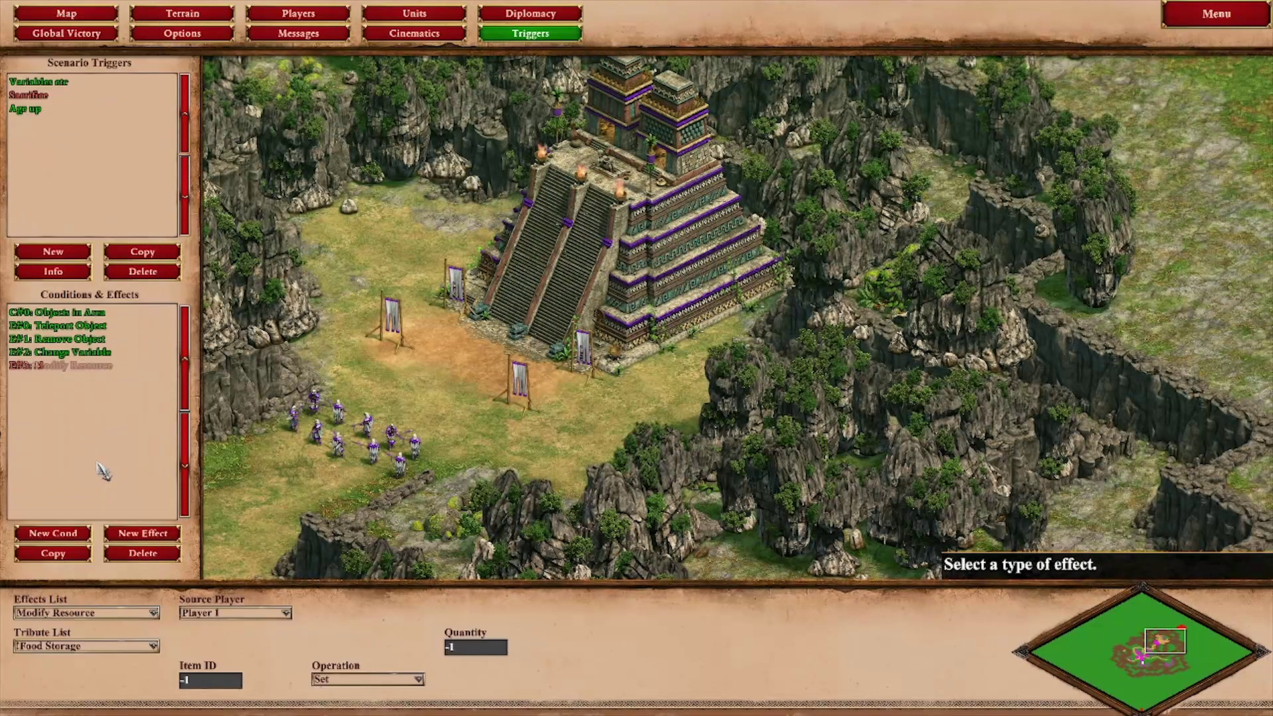
Step: Look through the resource names in the Modify Resource effect's tribute list, from Food Storage down to Gold Total and beyond
left_click(86, 646)
scroll(142, 159, "down", 10)
scroll(143, 174, "down", 15)
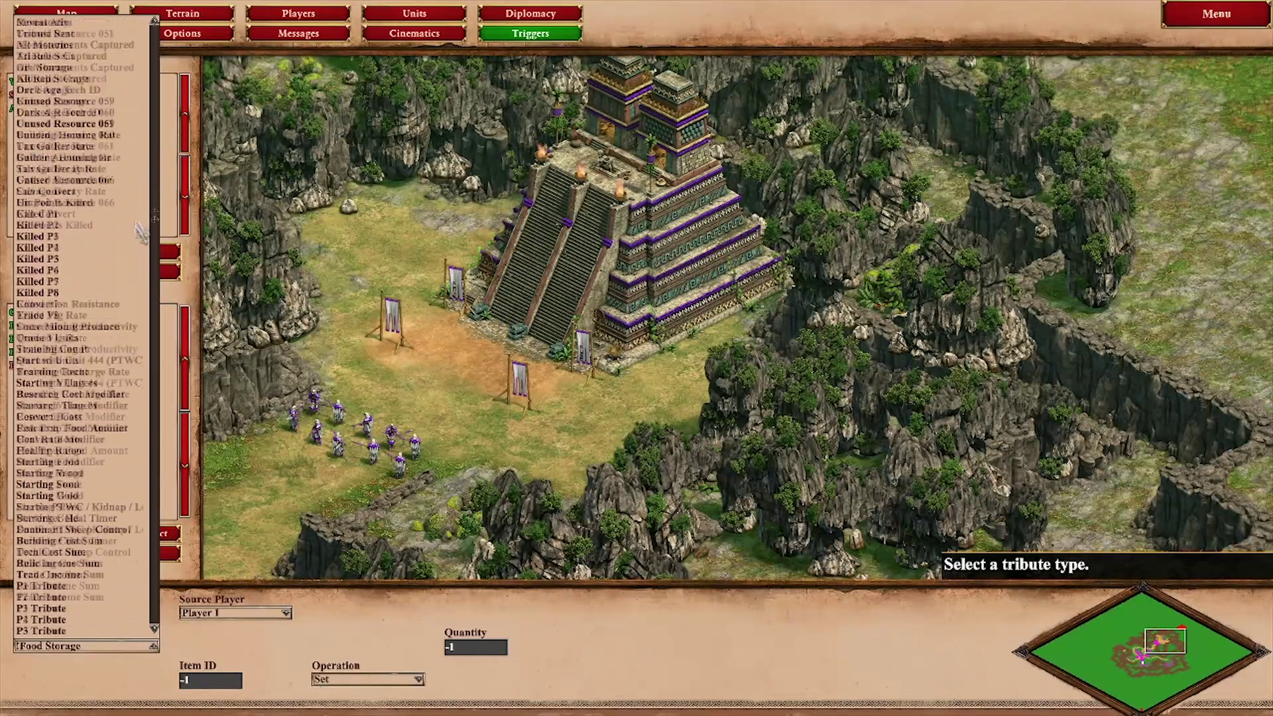
scroll(136, 520, "down", 10)
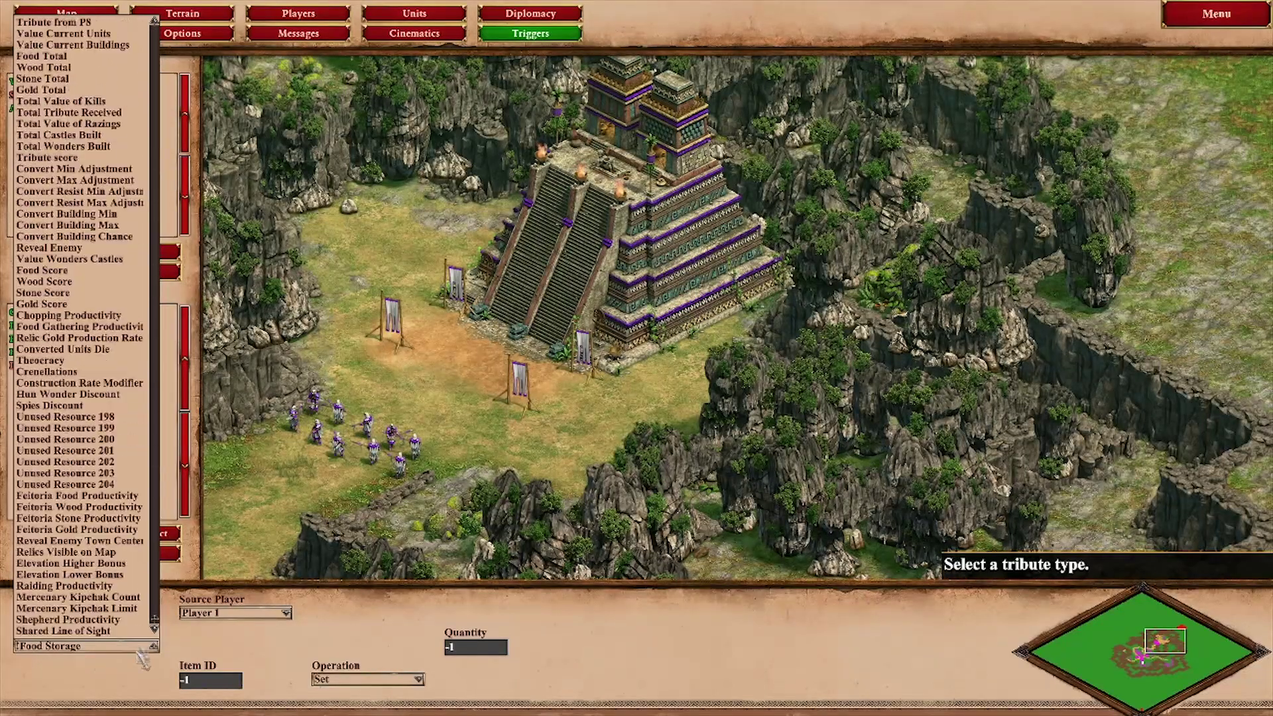
scroll(106, 58, "up", 20)
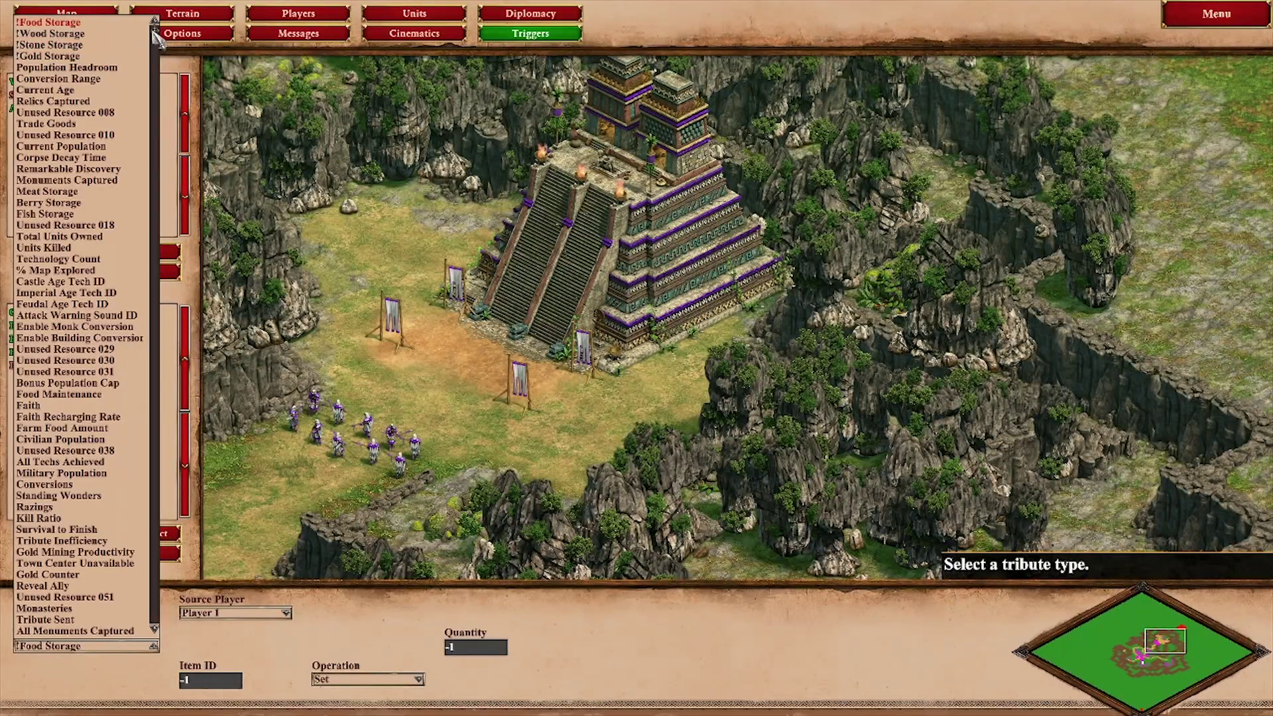
scroll(147, 122, "down", 8)
scroll(147, 121, "down", 1)
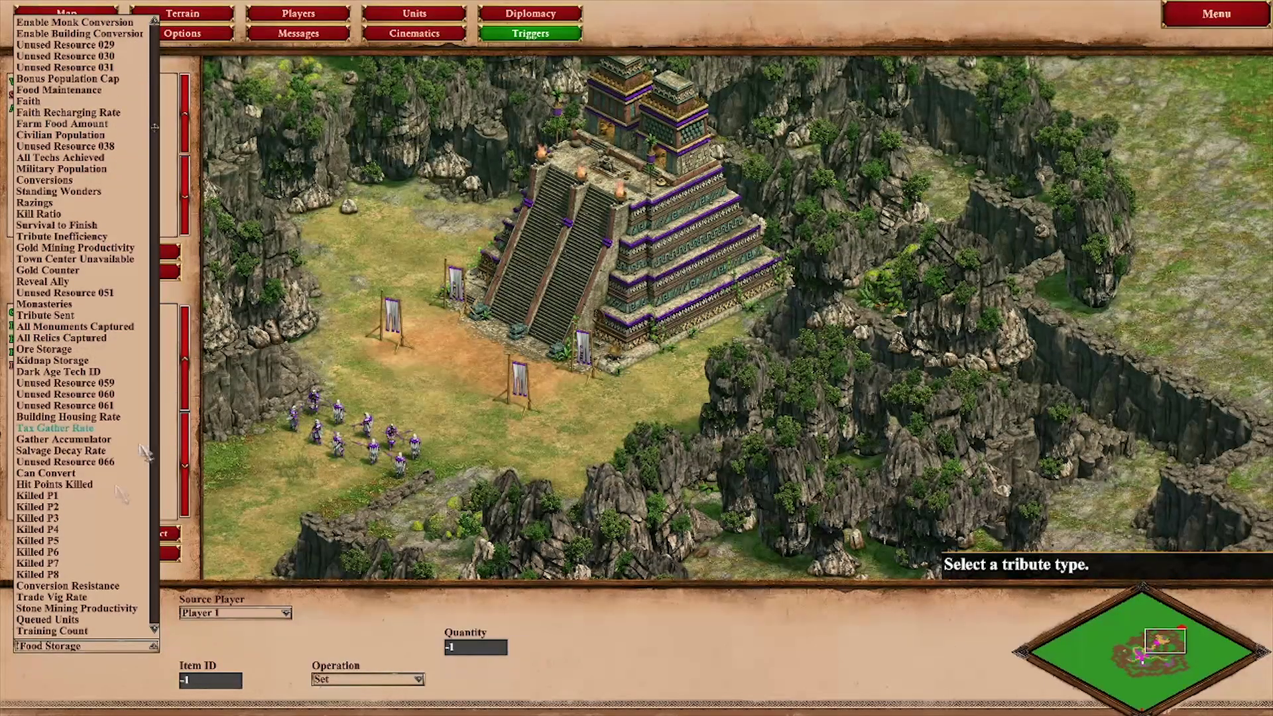
scroll(141, 451, "down", 6)
scroll(104, 421, "down", 9)
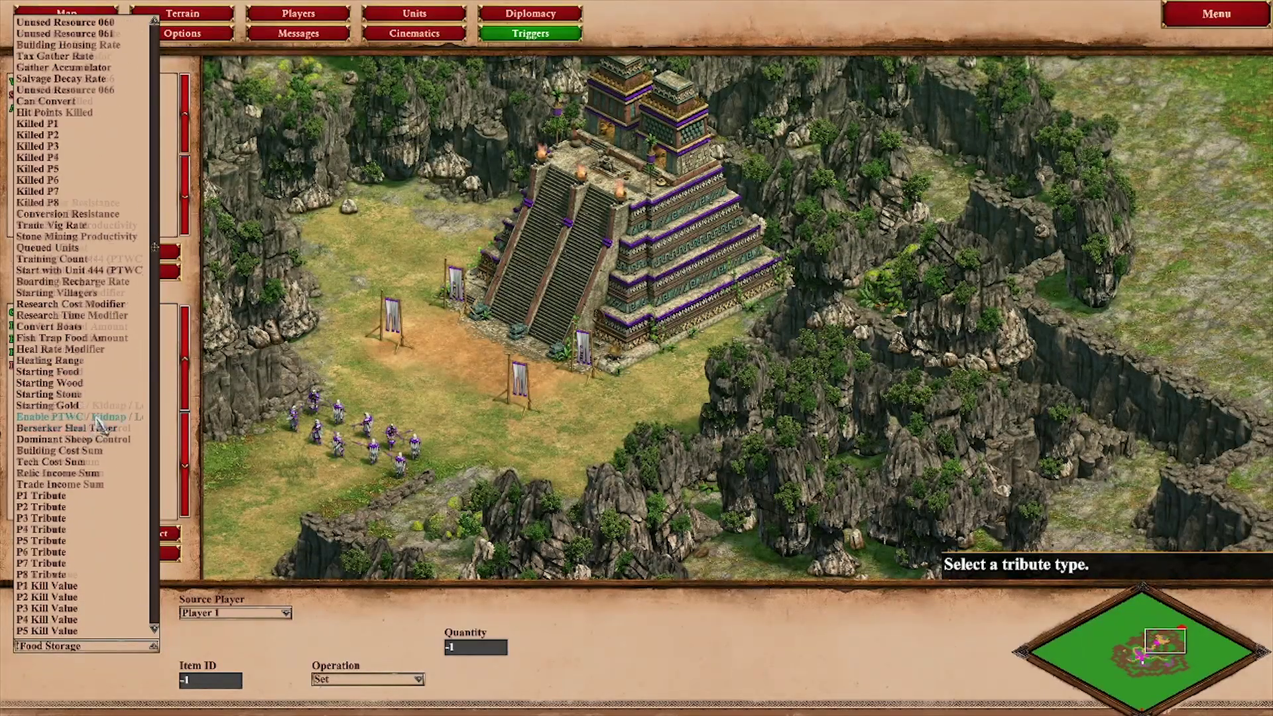
scroll(87, 363, "down", 9)
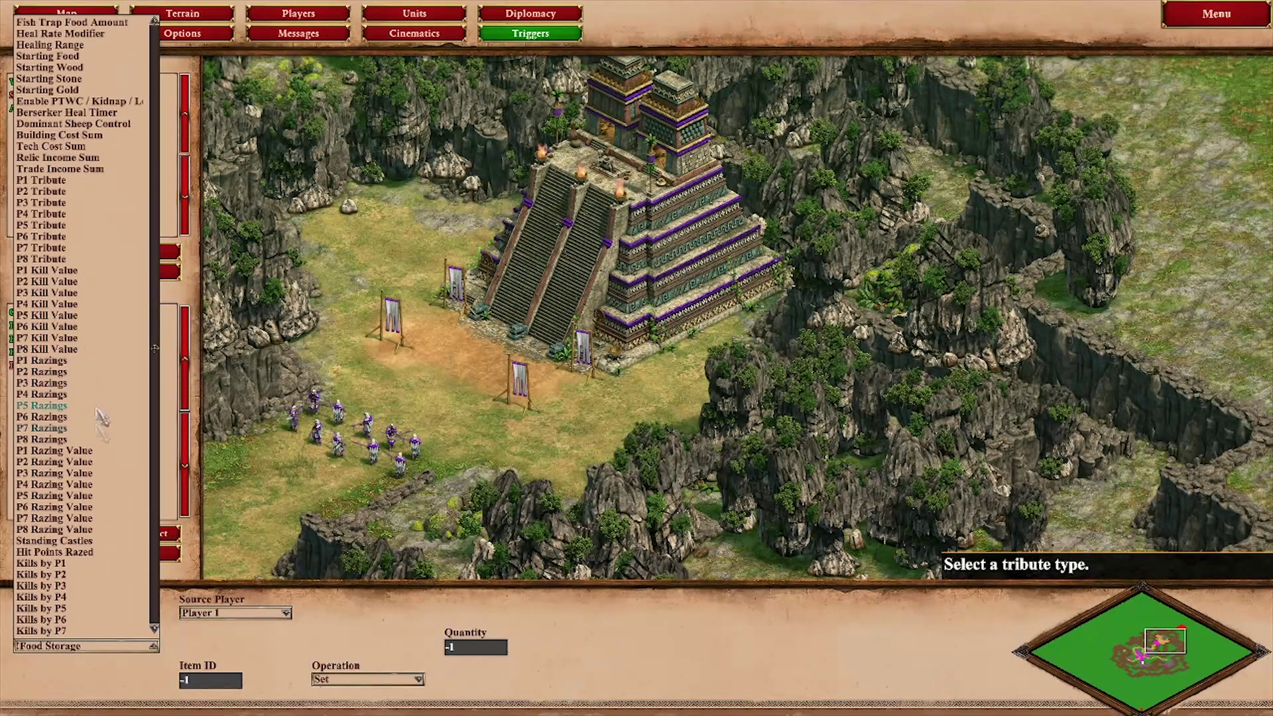
scroll(113, 471, "down", 2)
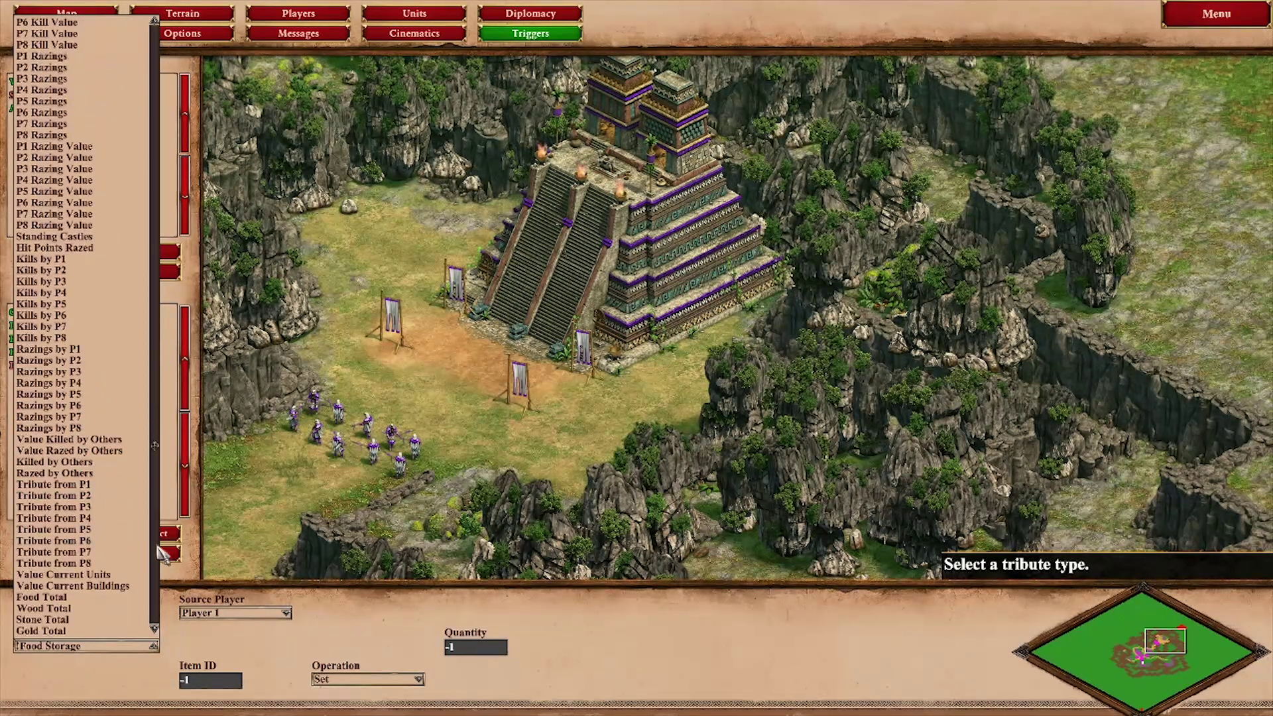
left_click(429, 411)
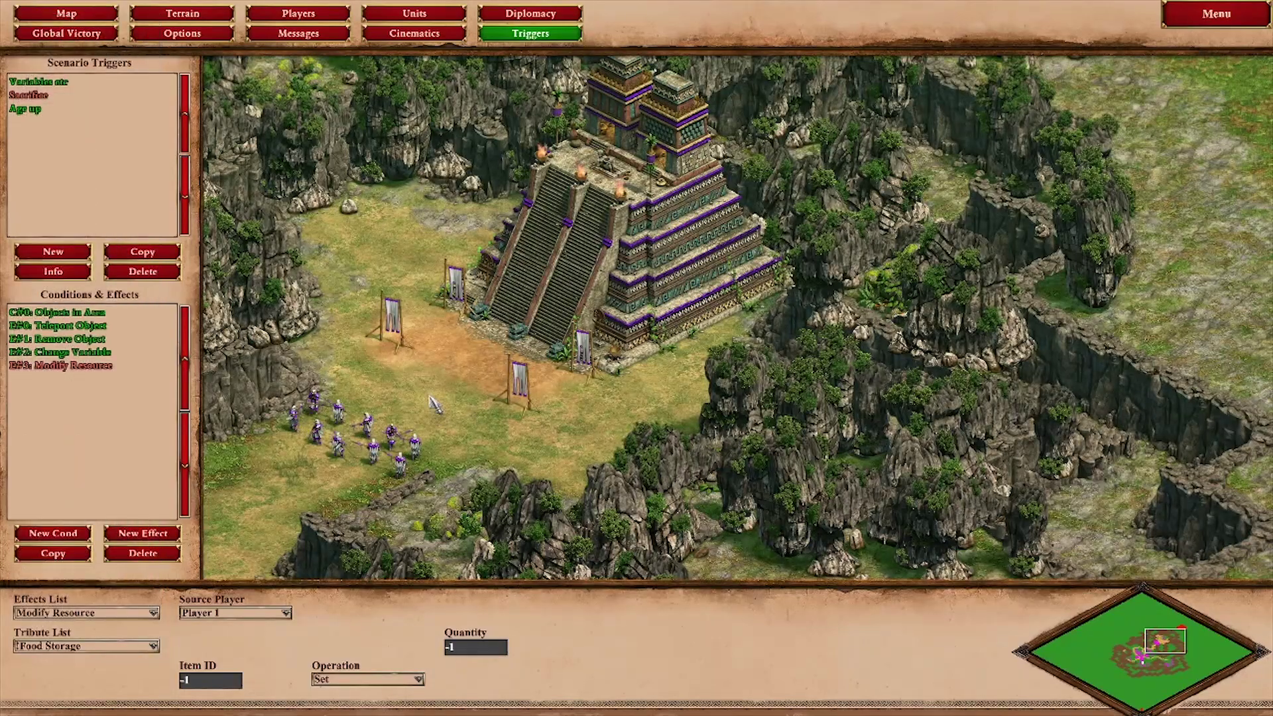
Step: Delete the Modify Resource effect from the Sacrifice trigger and start testing the scenario
key("Up")
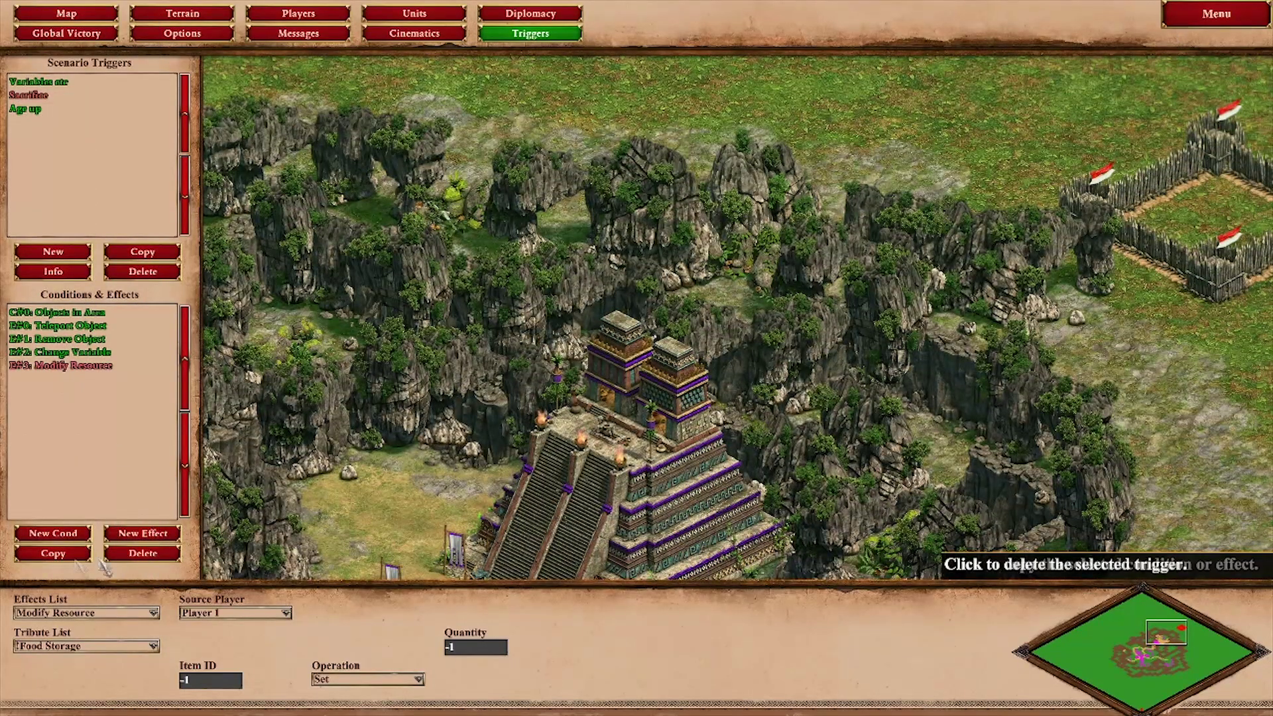
left_click(142, 553)
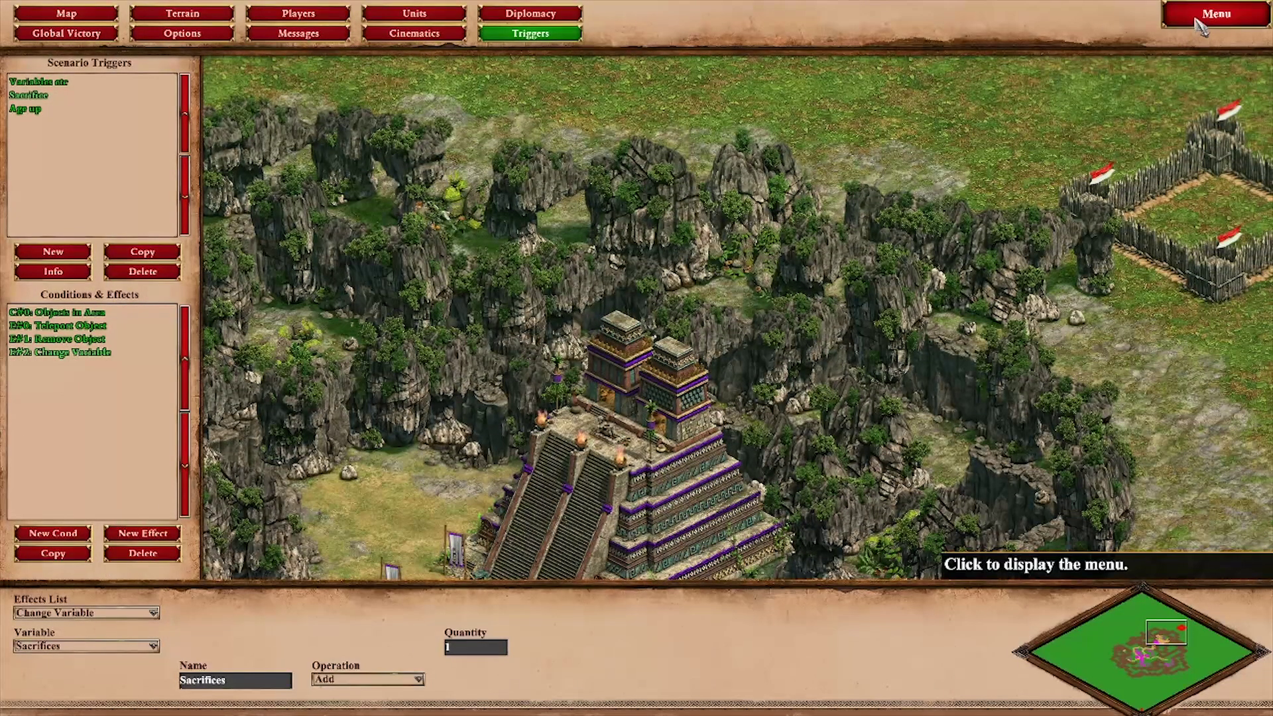
left_click(1216, 14)
left_click(608, 410)
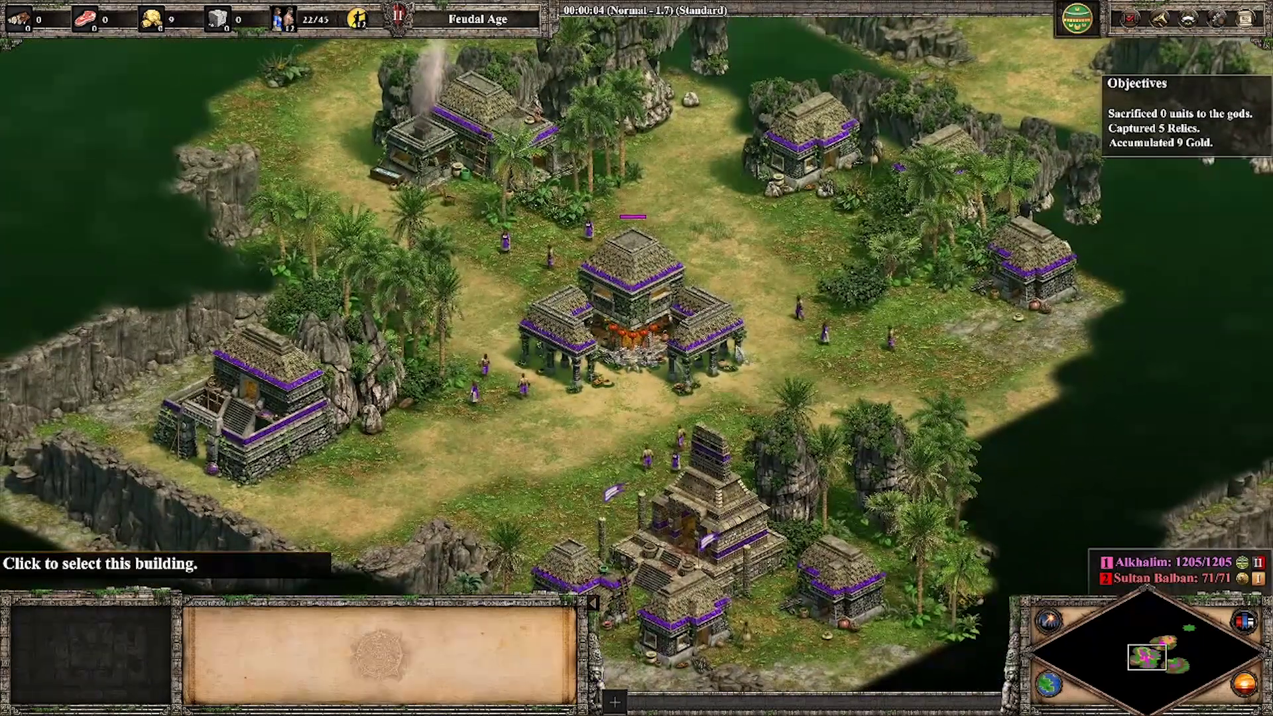
Step: Select the Monastery, ungarrison one of its relics to check the Objectives display, and select the released relic
left_click(706, 507)
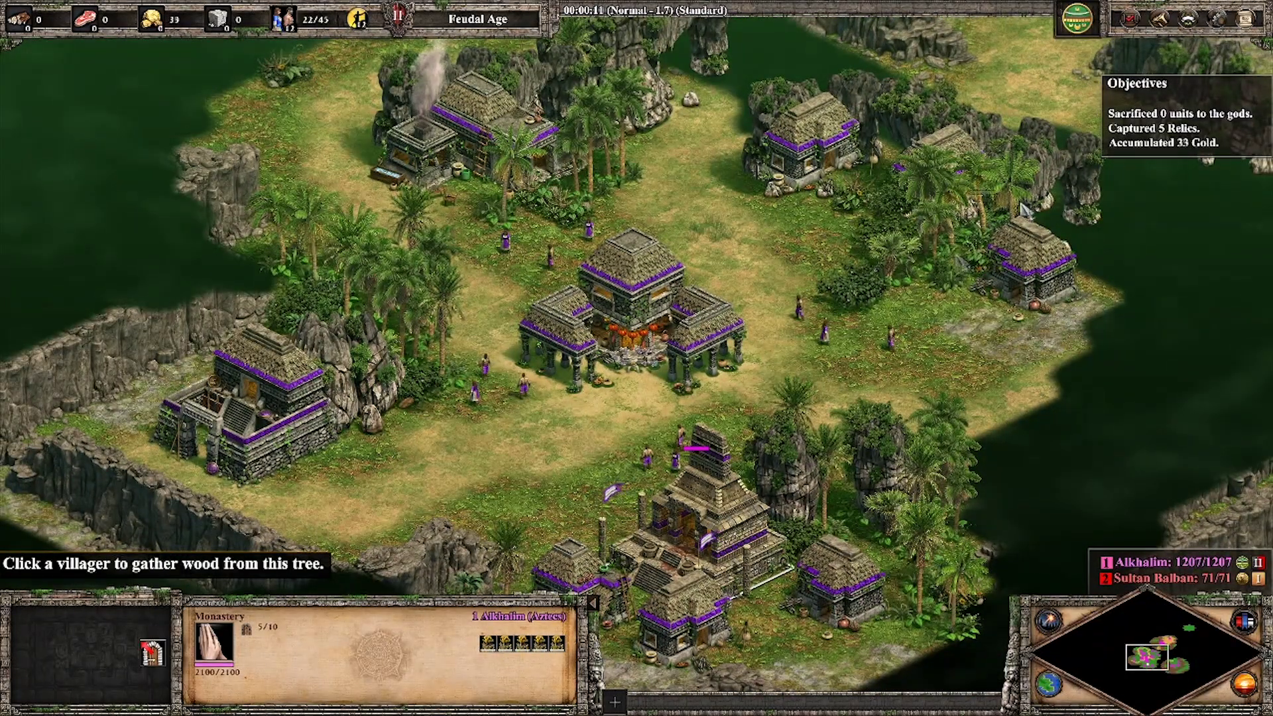
key("Down")
key("Up")
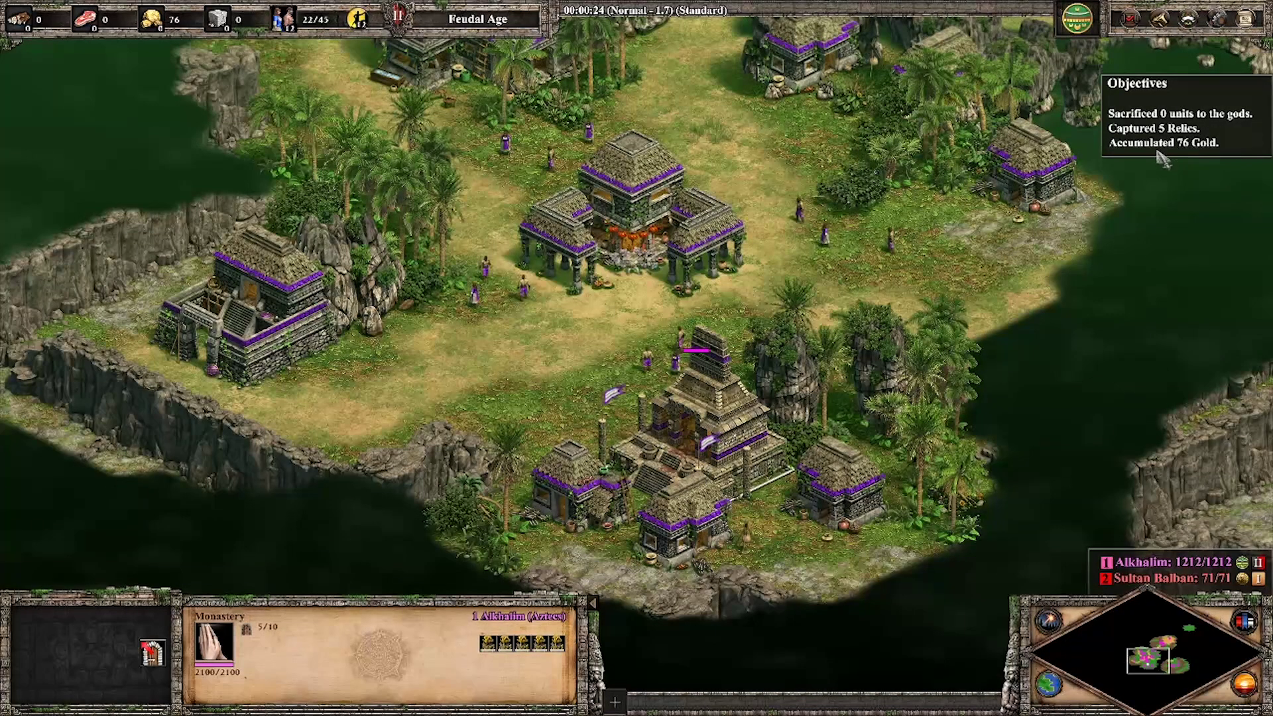
key("Right")
key("Left")
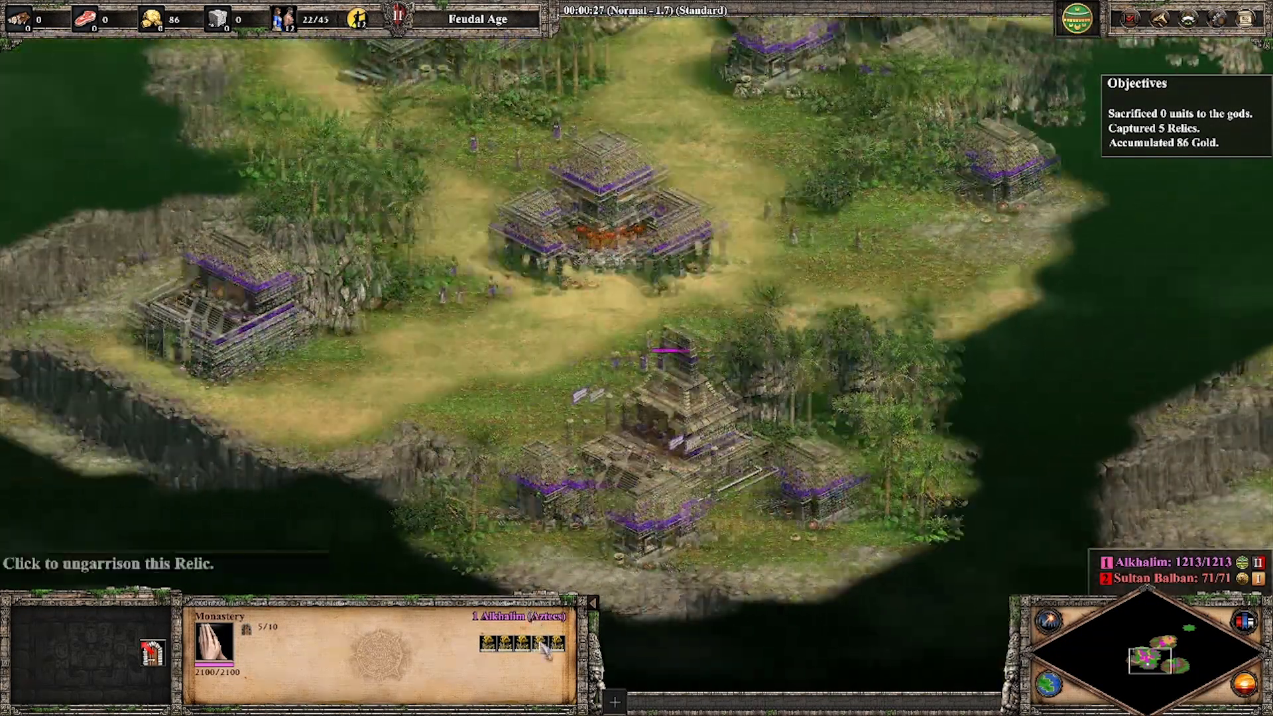
key("Right")
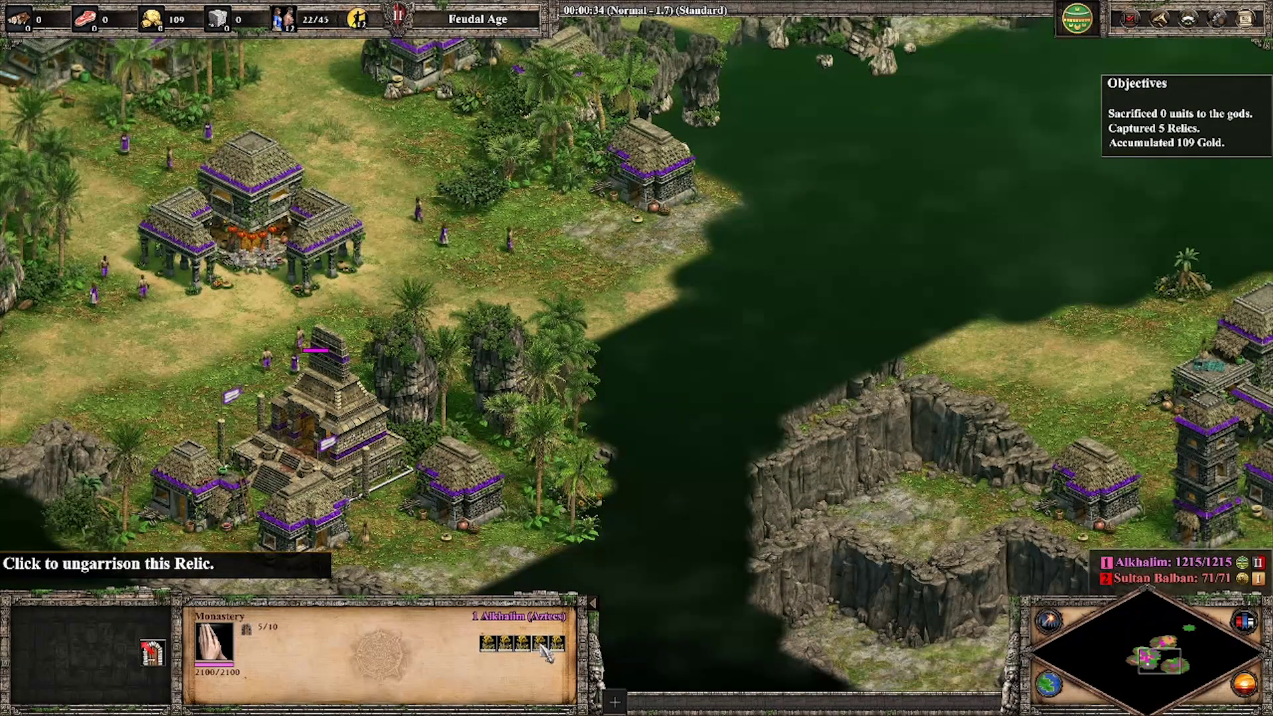
left_click(475, 456)
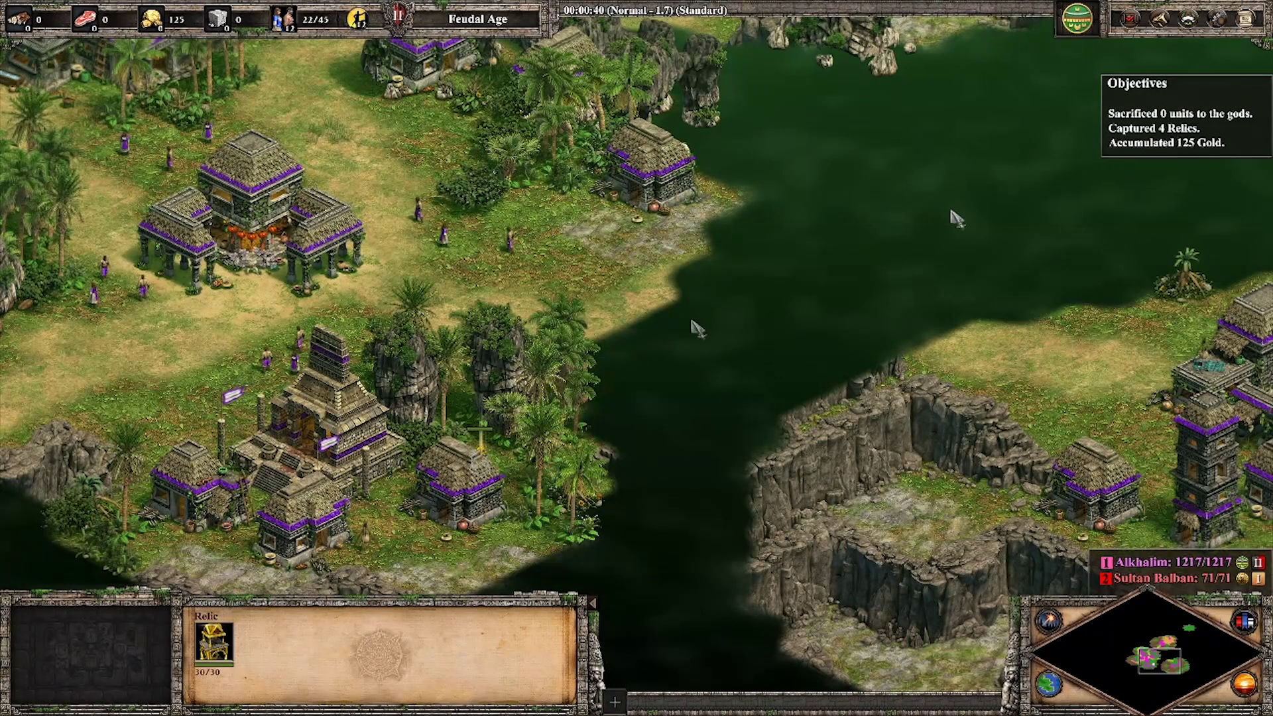
Step: Go to the group of units standing in front of the large pyramid
key("Up")
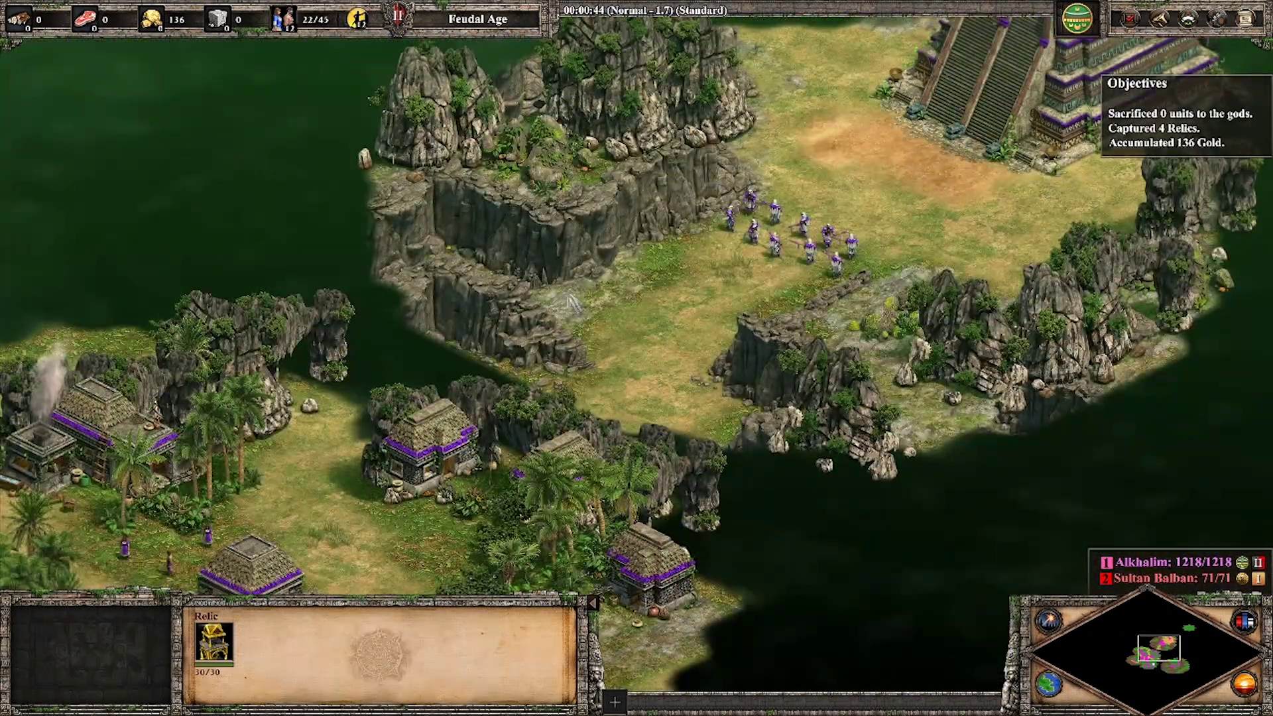